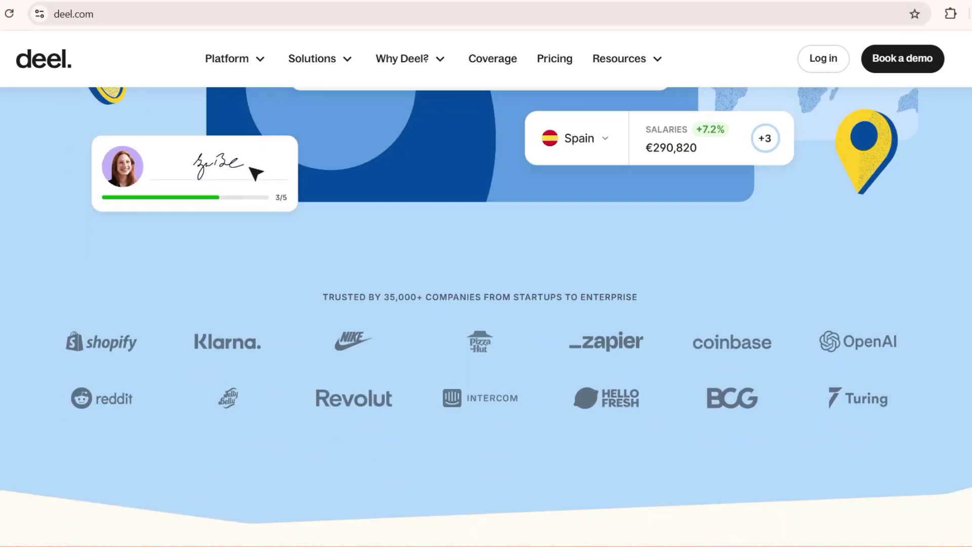
pyautogui.scroll(-2, 486, 304)
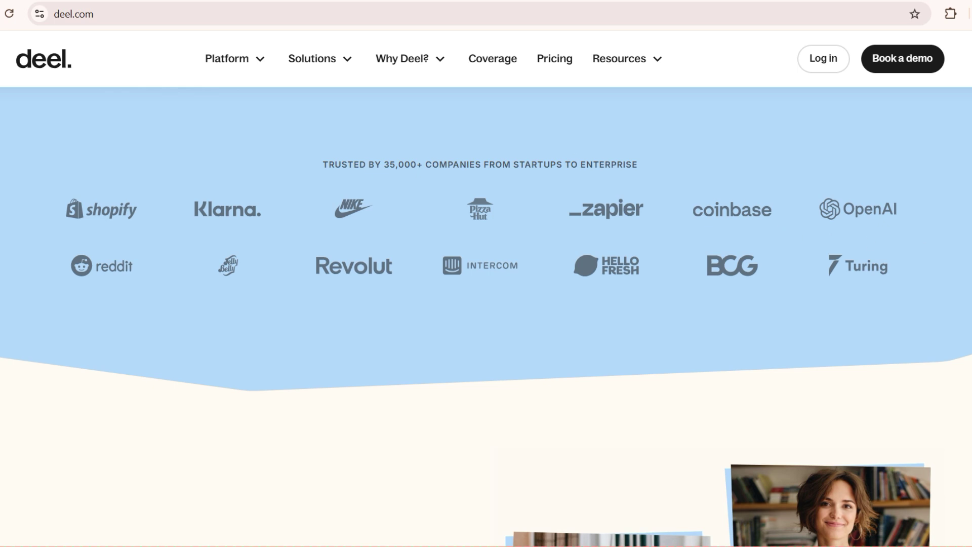
pyautogui.scroll(-5, 487, 319)
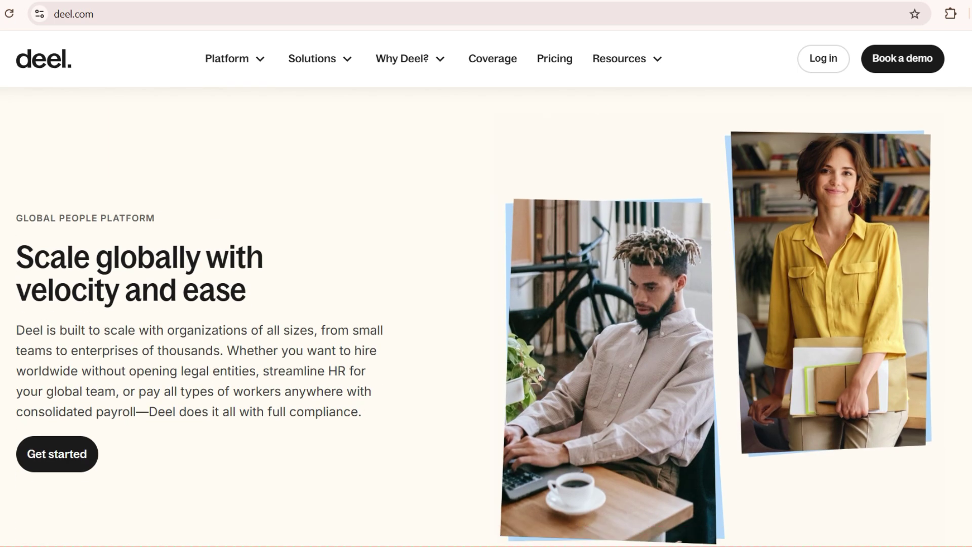
pyautogui.scroll(-2, 486, 319)
pyautogui.scroll(-2, 486, 319)
pyautogui.scroll(-2, 486, 319)
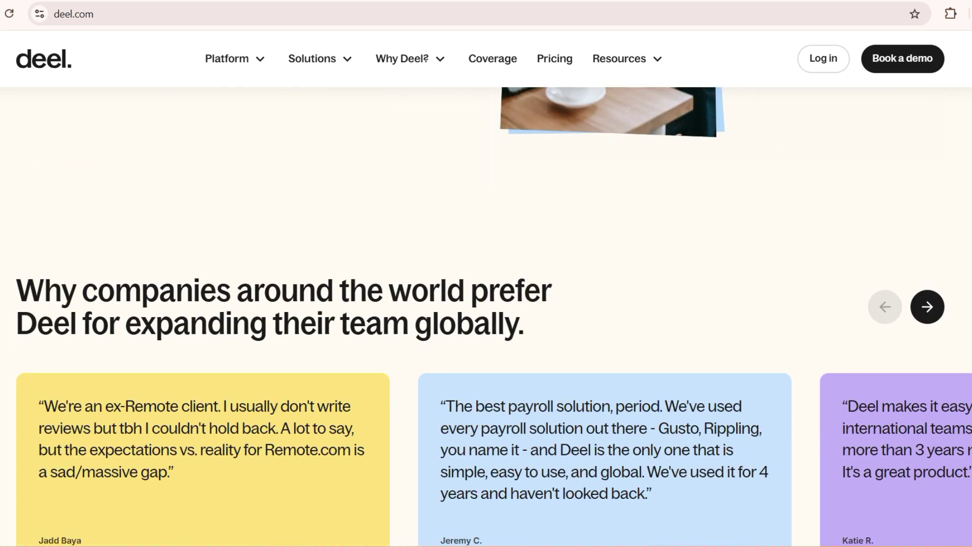
pyautogui.scroll(-2, 487, 319)
pyautogui.scroll(-2, 487, 319)
pyautogui.scroll(-1, 486, 320)
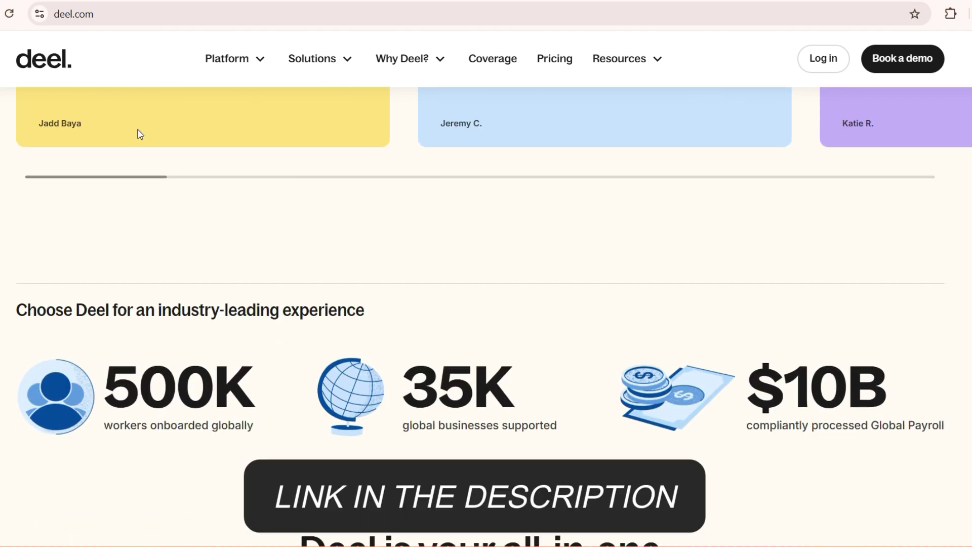
# - Browse the Platform products menu, then switch to the Solutions menu
pyautogui.click(262, 60)
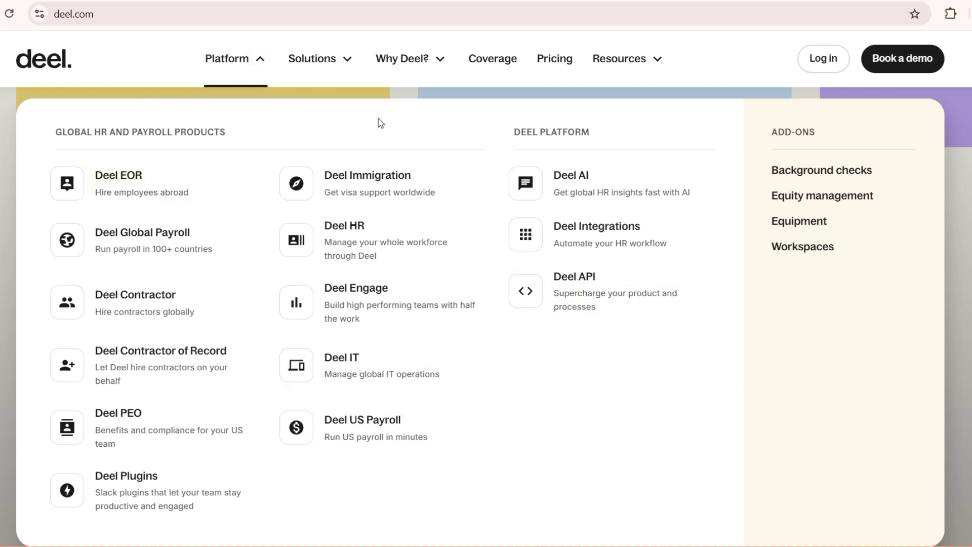
pyautogui.click(344, 61)
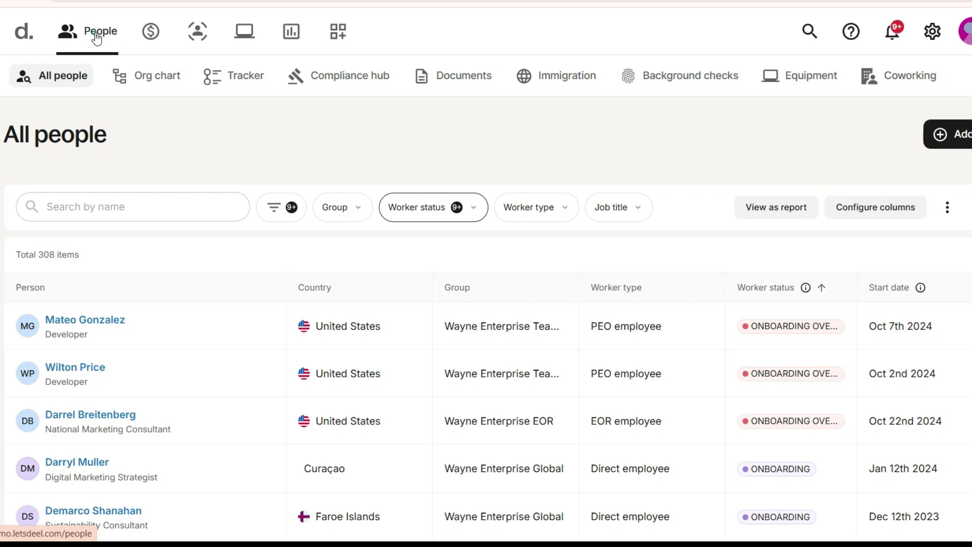
# - From the All people list of workers, start adding a new worker of type Employee
pyautogui.click(96, 38)
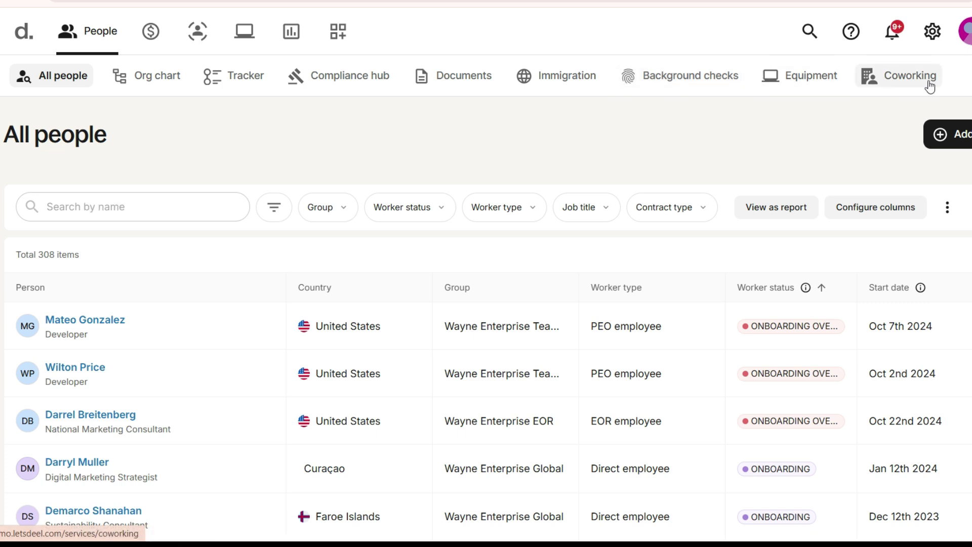
pyautogui.click(63, 81)
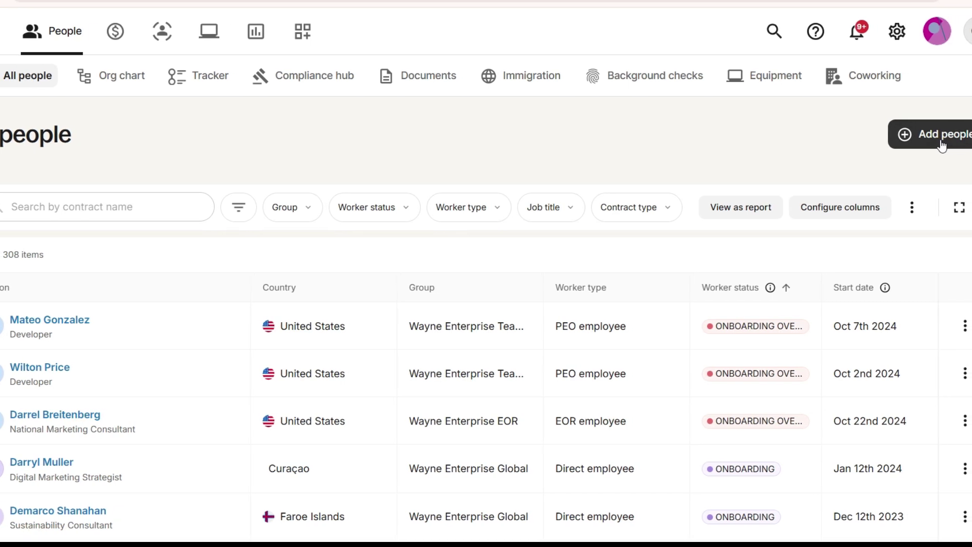
pyautogui.click(919, 143)
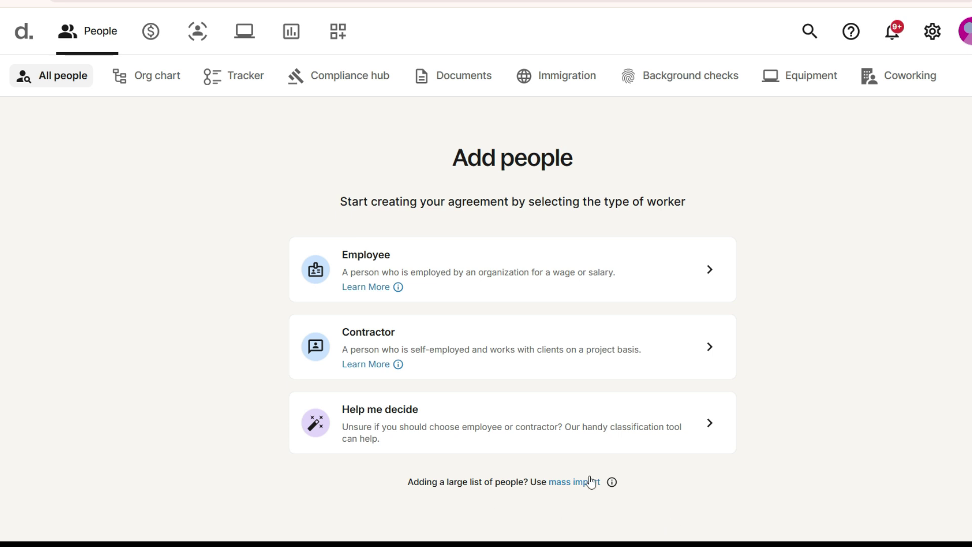
pyautogui.click(697, 278)
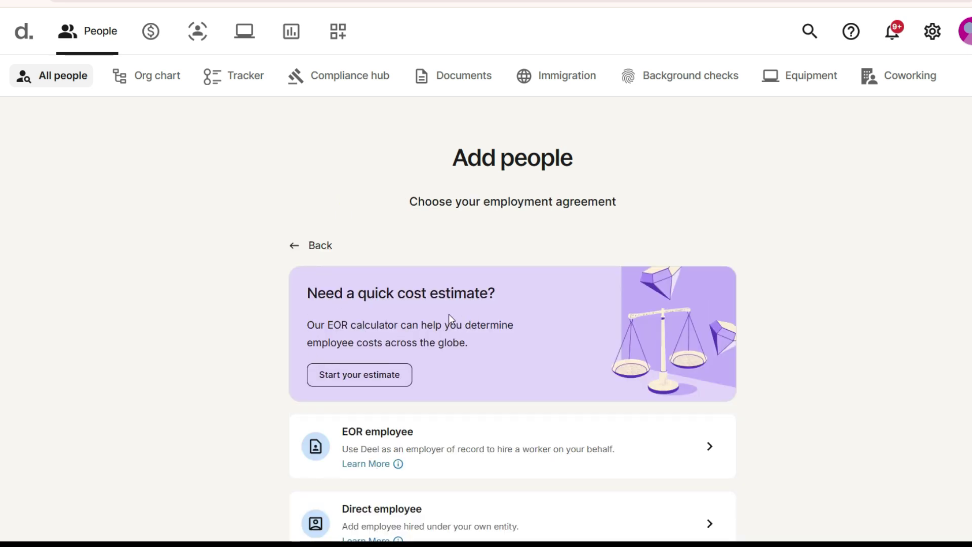
# - Start a quick cost estimate with India as employment country and Karnataka as state
pyautogui.click(375, 380)
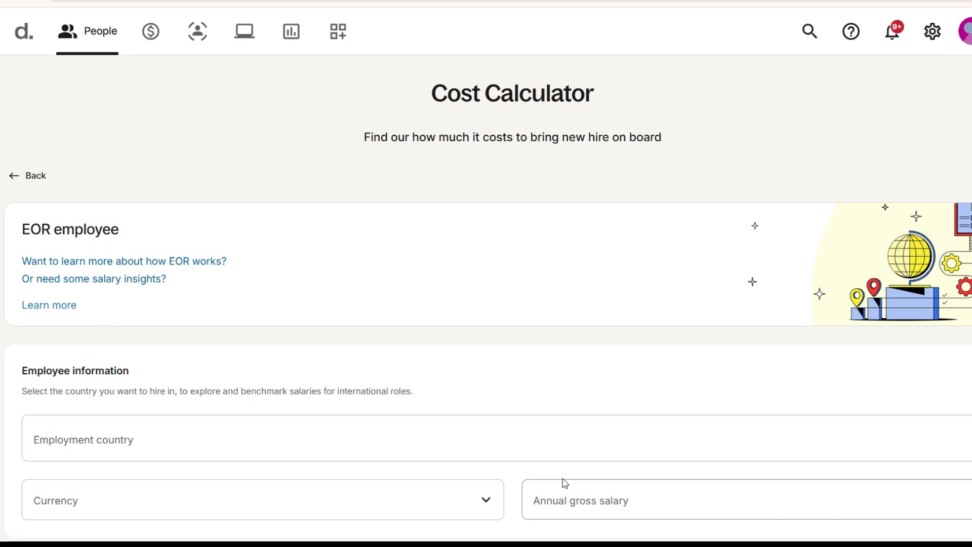
pyautogui.click(226, 435)
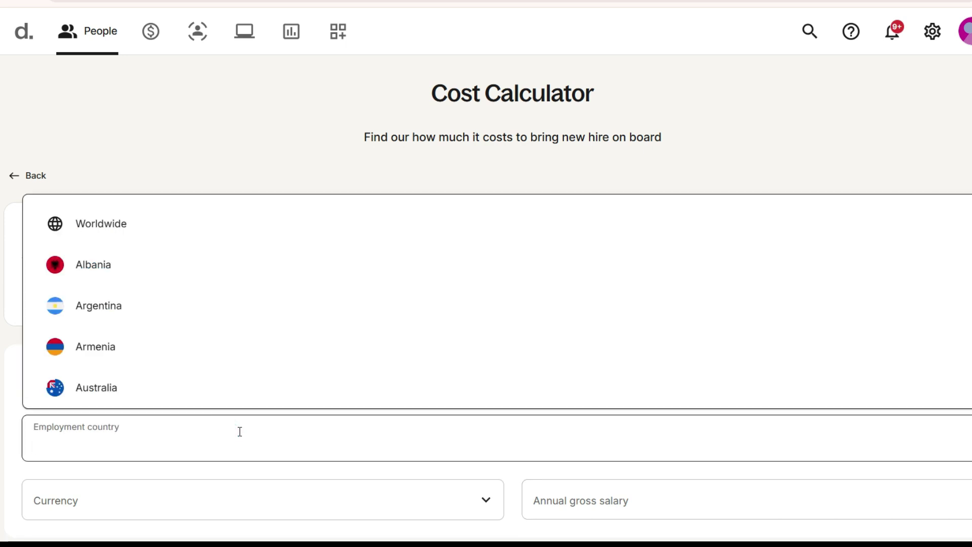
pyautogui.write('INDI')
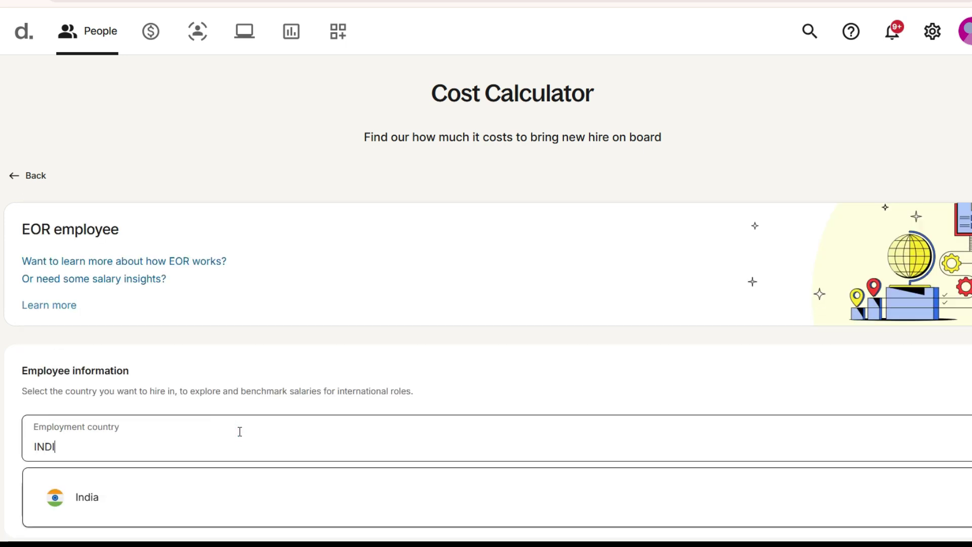
pyautogui.press('Return')
pyautogui.click(477, 502)
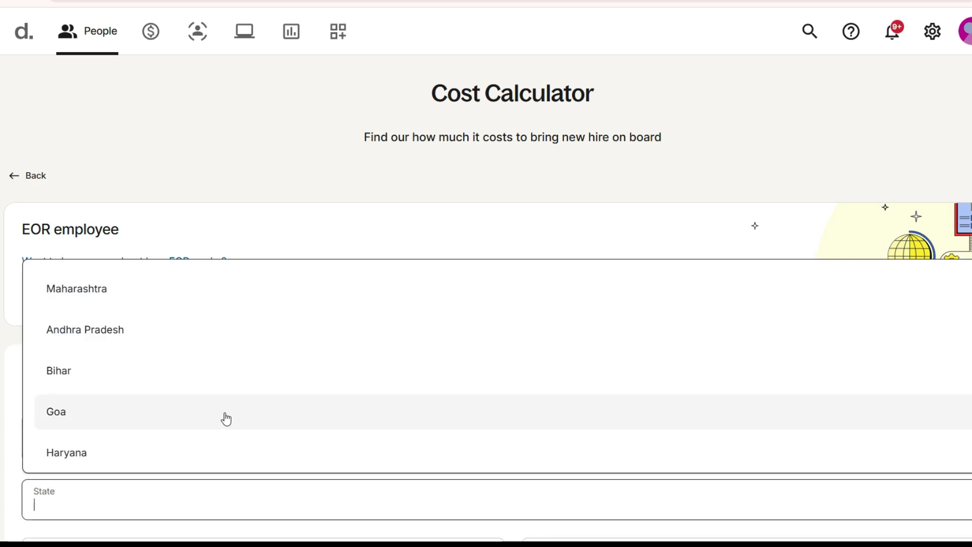
pyautogui.write('KAR')
pyautogui.click(218, 448)
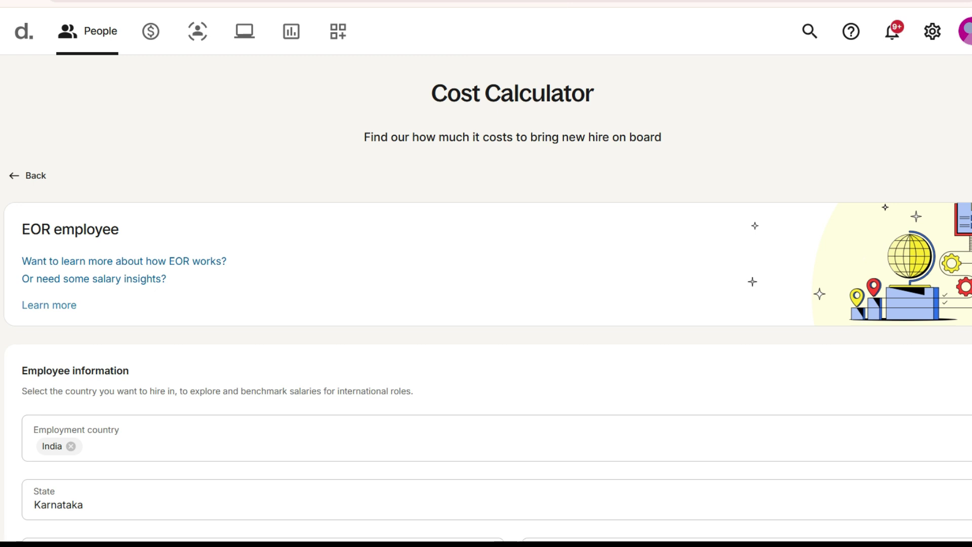
pyautogui.scroll(-4, 190, 532)
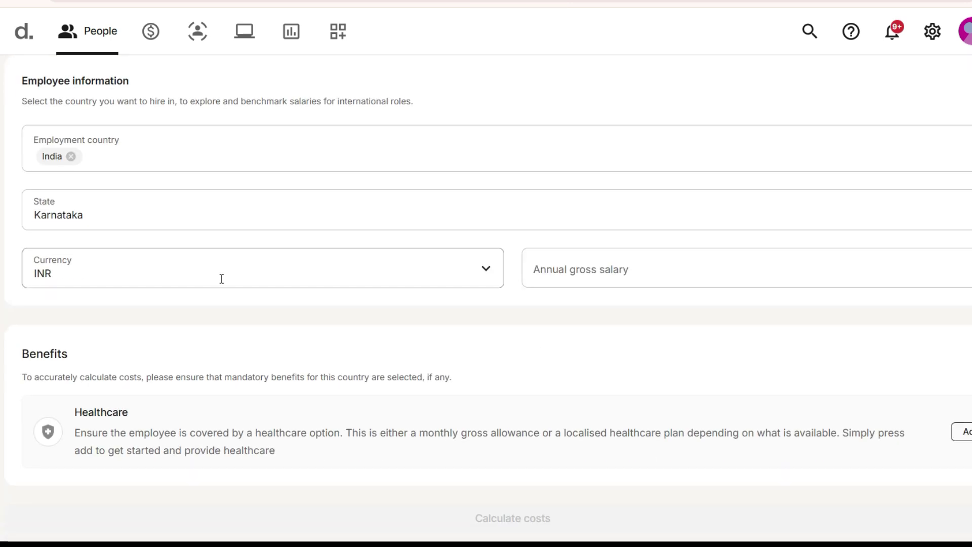
# - Keep INR as the currency and accept 900,000 as the annual gross salary
pyautogui.click(486, 268)
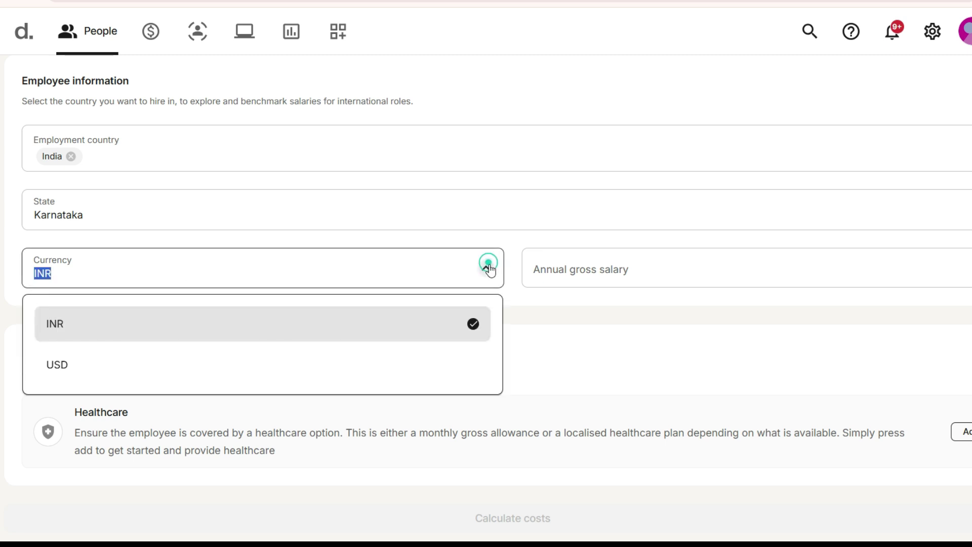
pyautogui.click(582, 364)
pyautogui.click(640, 274)
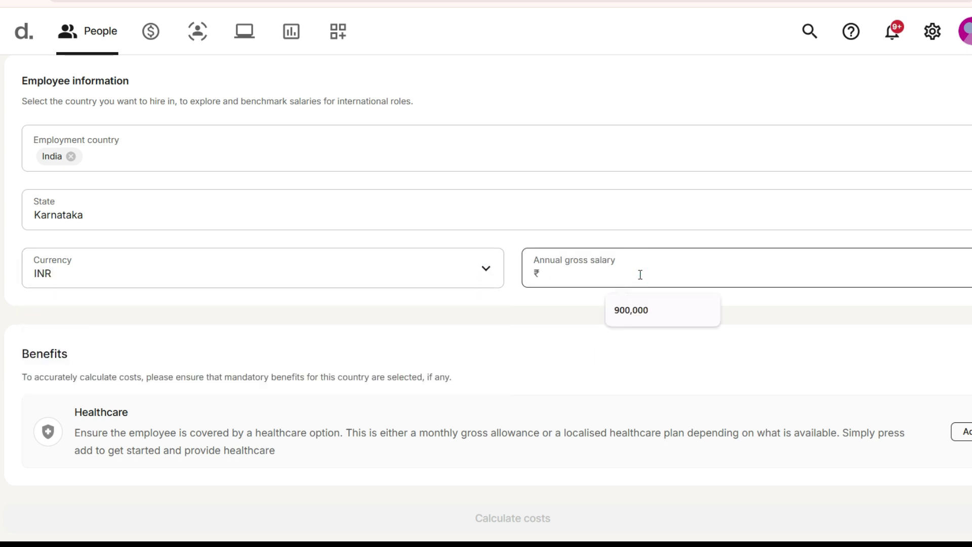
pyautogui.click(647, 312)
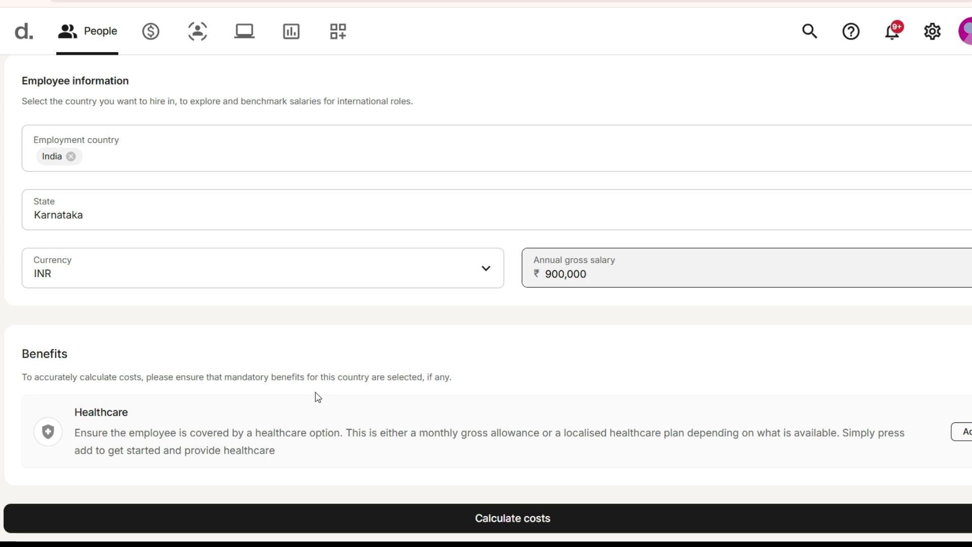
# - Look at adding mandatory healthcare with Allianz as provider, then close it without adding
pyautogui.click(961, 432)
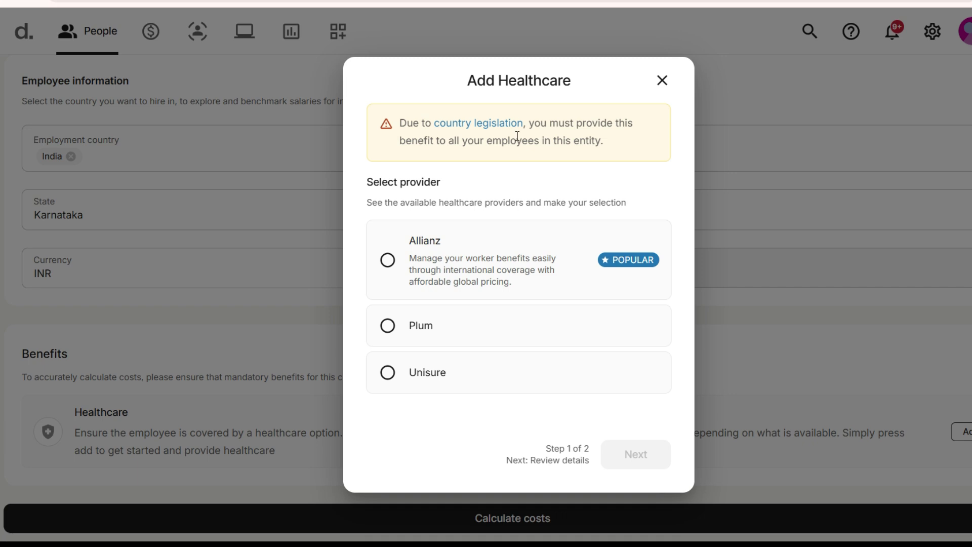
pyautogui.click(388, 260)
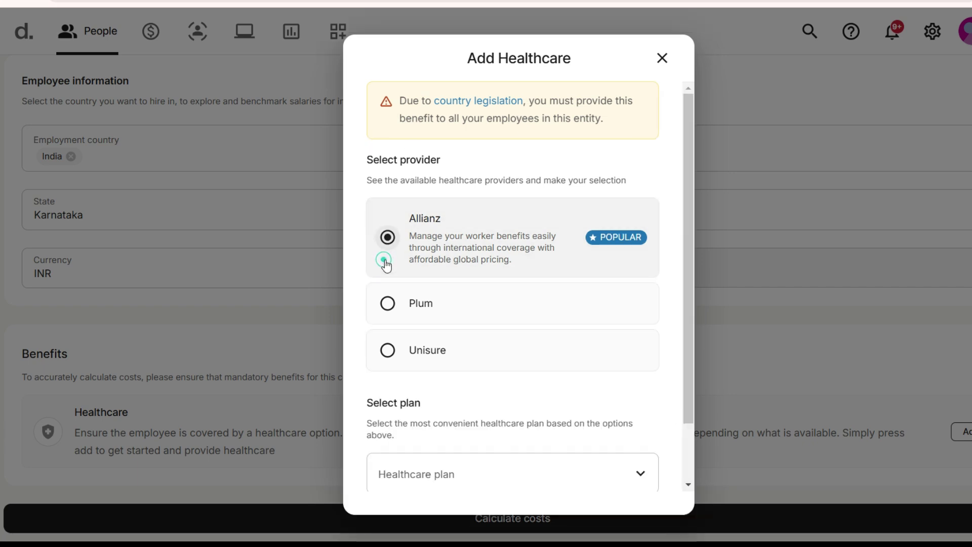
pyautogui.scroll(-2, 534, 498)
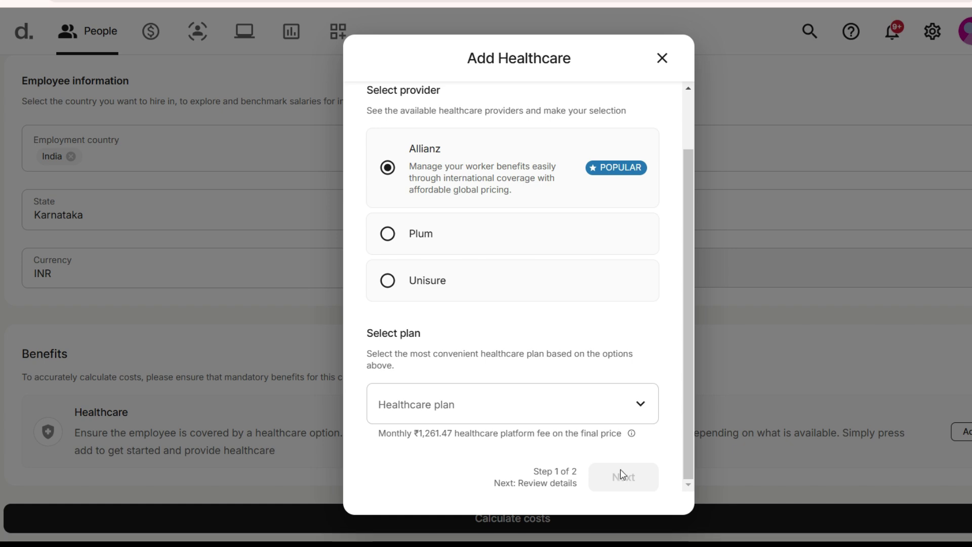
pyautogui.click(662, 59)
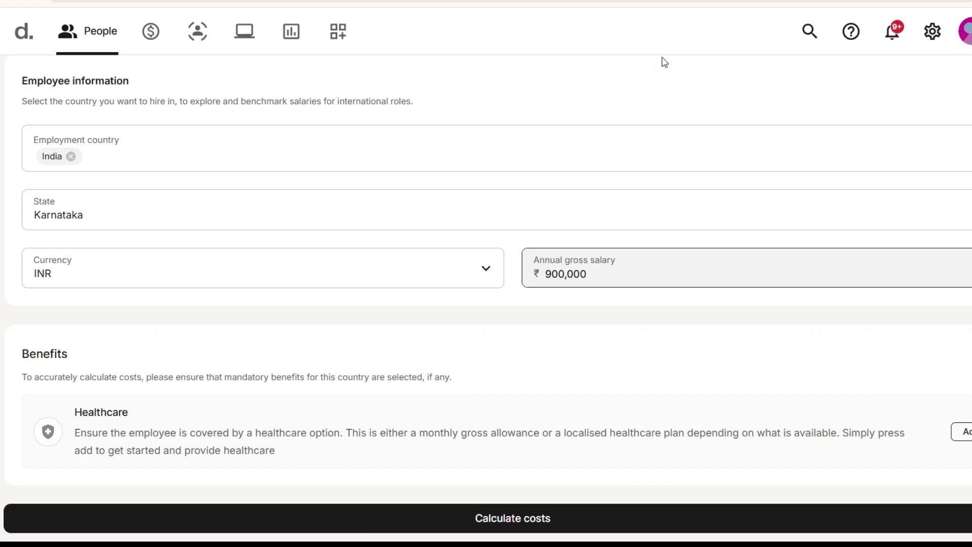
# - Calculate the monthly employment costs for the India hire
pyautogui.click(511, 525)
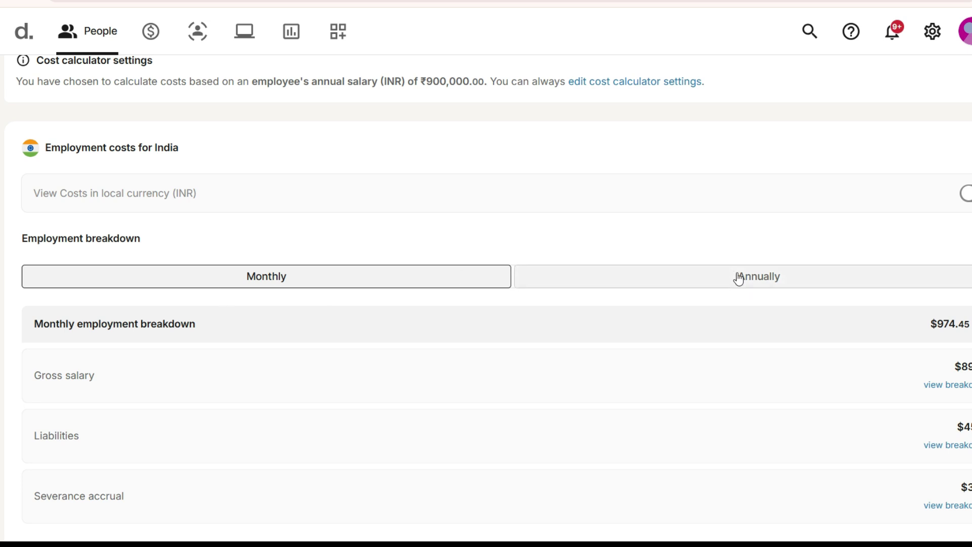
pyautogui.scroll(-10, 738, 278)
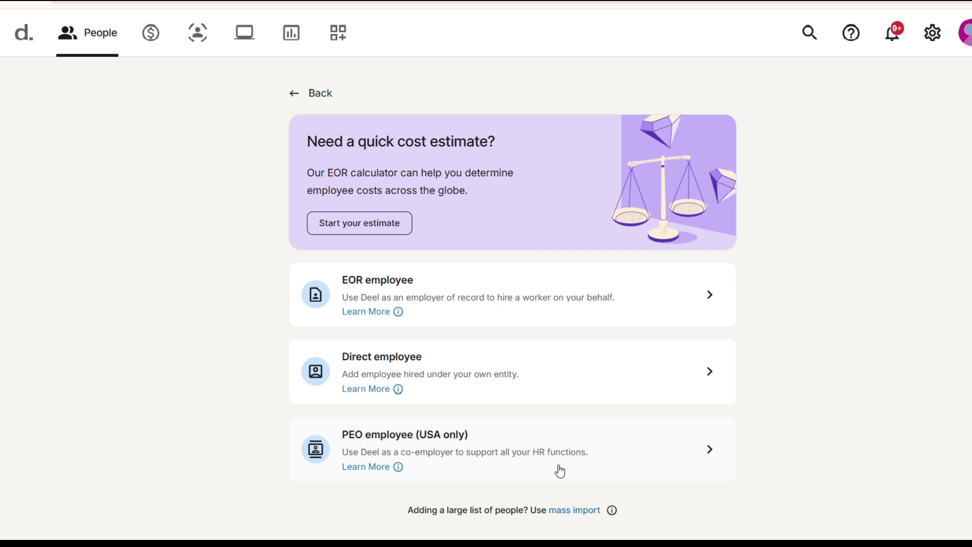
pyautogui.click(709, 288)
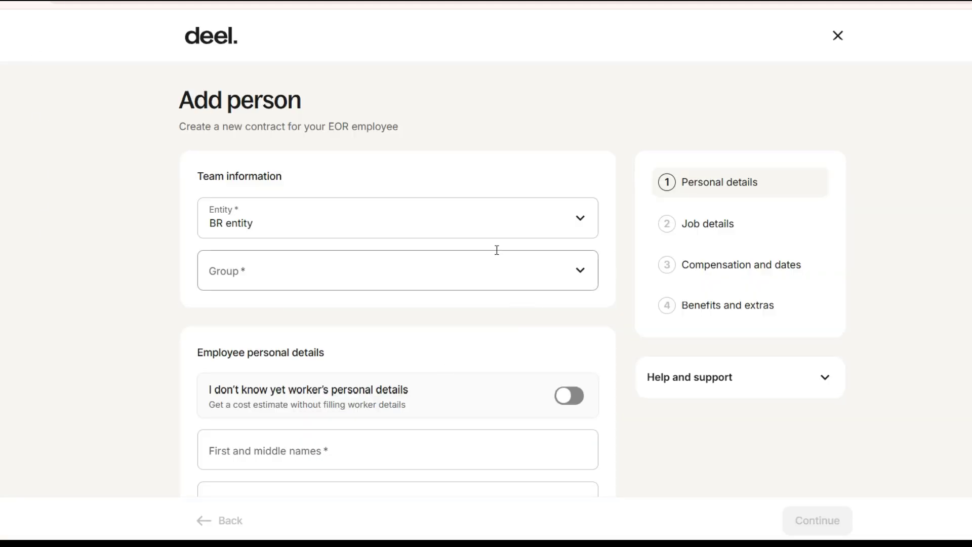
pyautogui.click(580, 218)
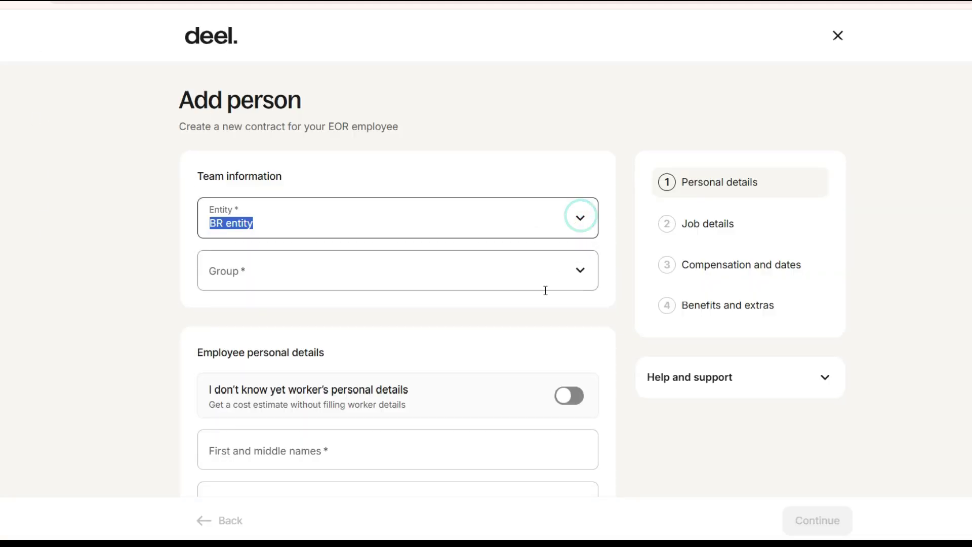
pyautogui.click(581, 272)
pyautogui.scroll(-2, 582, 272)
pyautogui.scroll(-2, 398, 271)
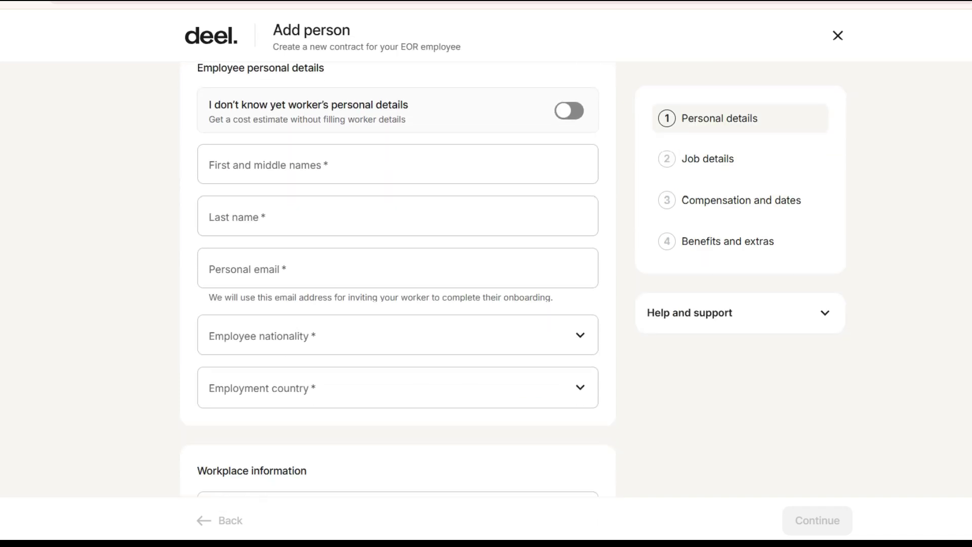
pyautogui.scroll(-5, 398, 271)
pyautogui.scroll(-2, 398, 271)
pyautogui.scroll(10, 399, 281)
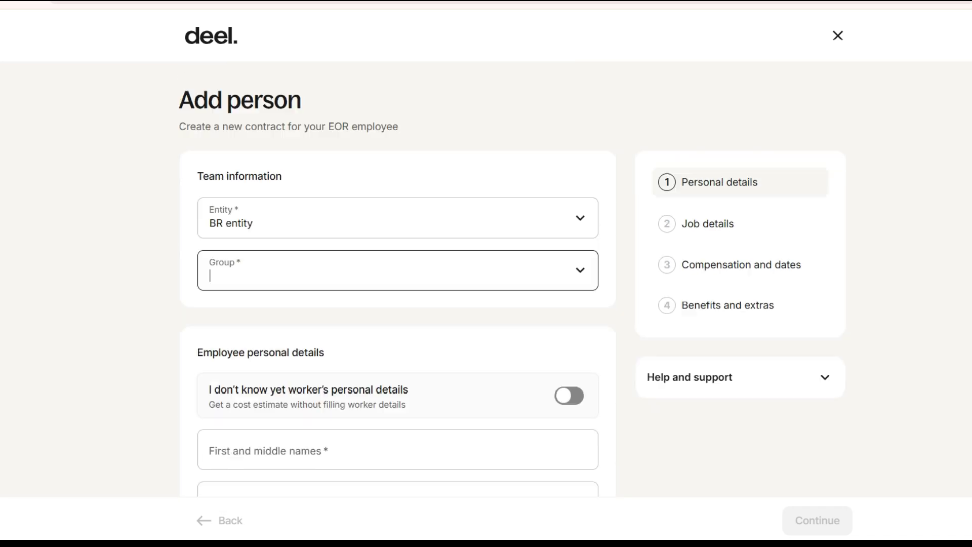
# - Review the Direct employee payroll options, then switch to adding a Contractor
pyautogui.click(838, 38)
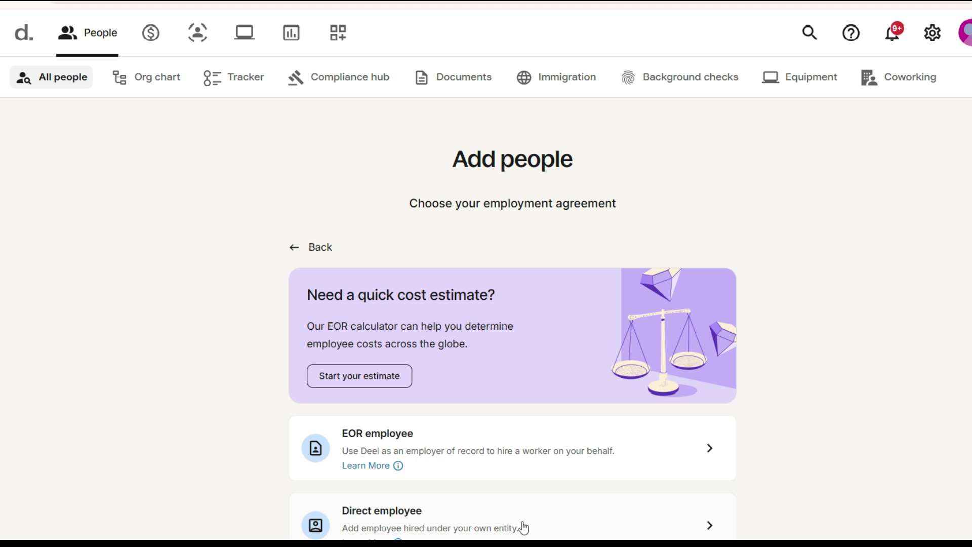
pyautogui.click(708, 536)
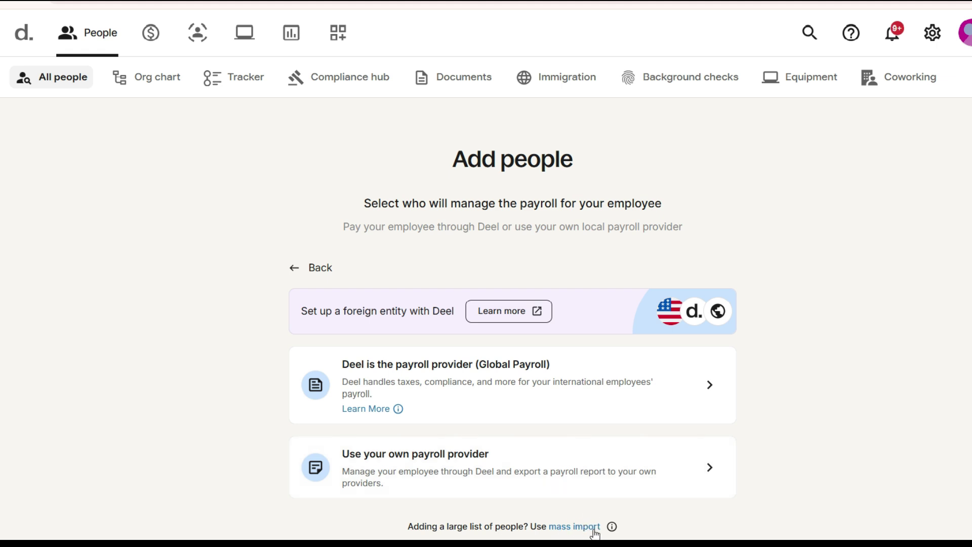
pyautogui.click(593, 358)
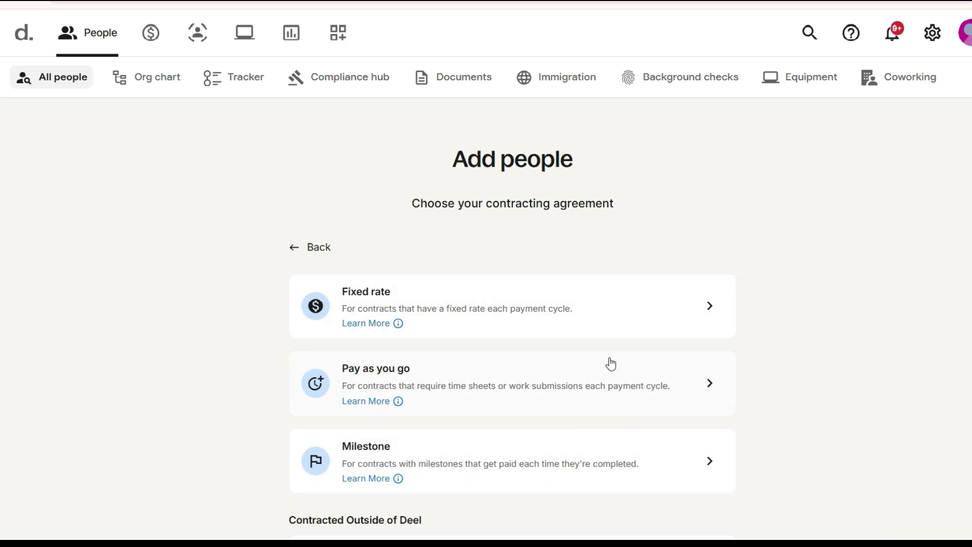
pyautogui.scroll(-2, 428, 408)
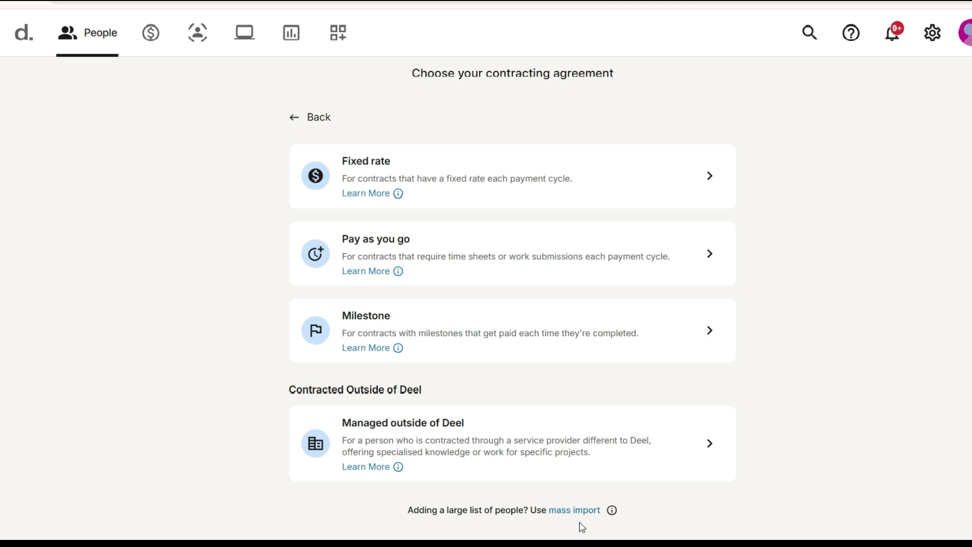
# - Choose Help me decide to start the employee-versus-contractor assessment
pyautogui.click(711, 362)
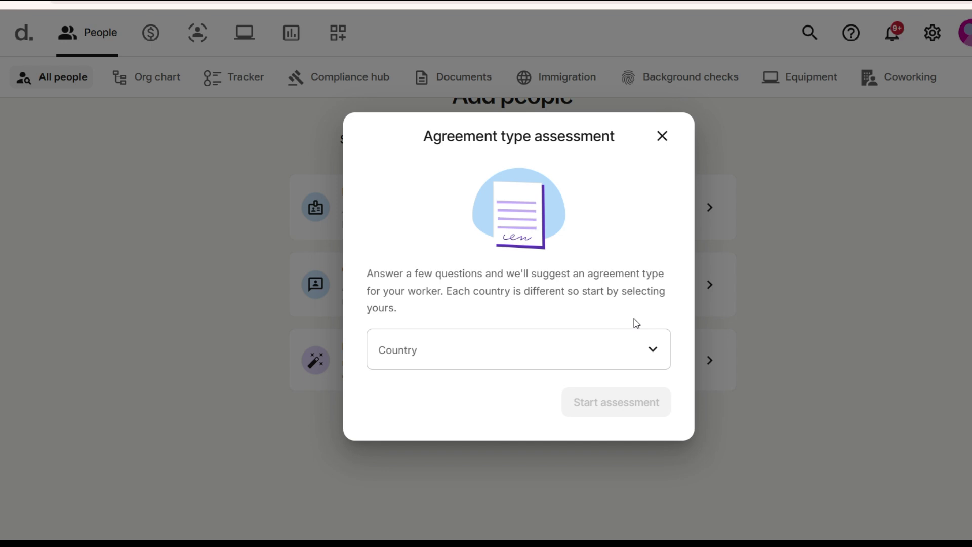
# - Close the agreement type assessment modal
pyautogui.click(666, 142)
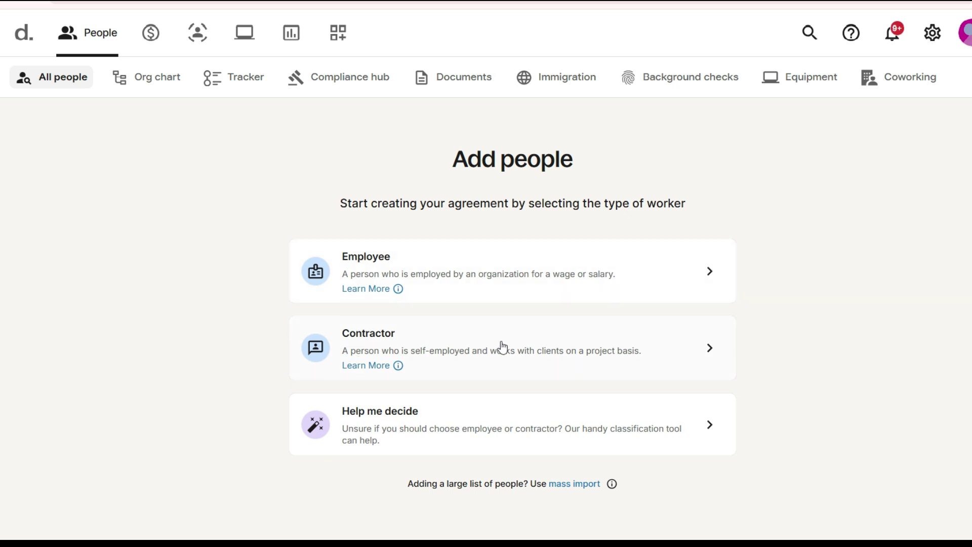
# - View the Org chart and check its Group by options before dismissing them
pyautogui.click(169, 84)
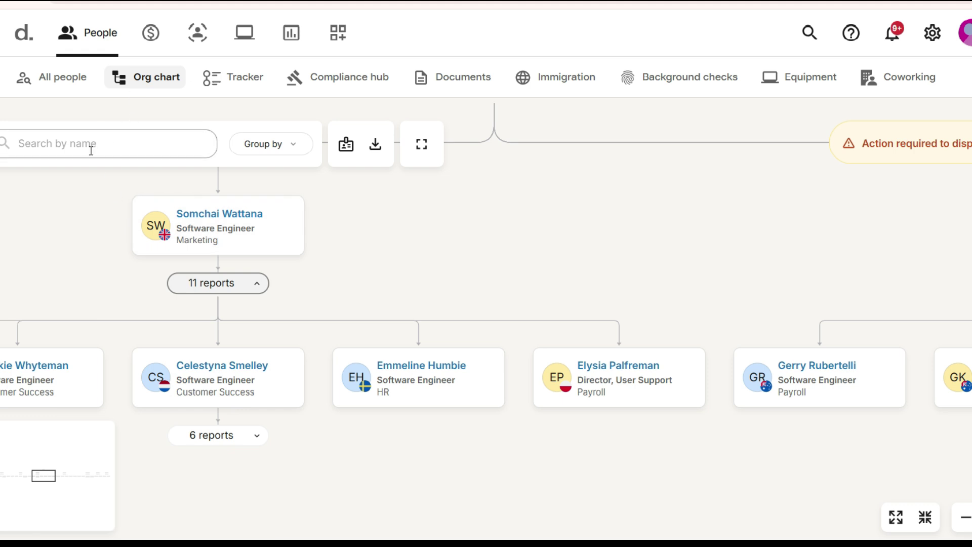
pyautogui.click(276, 145)
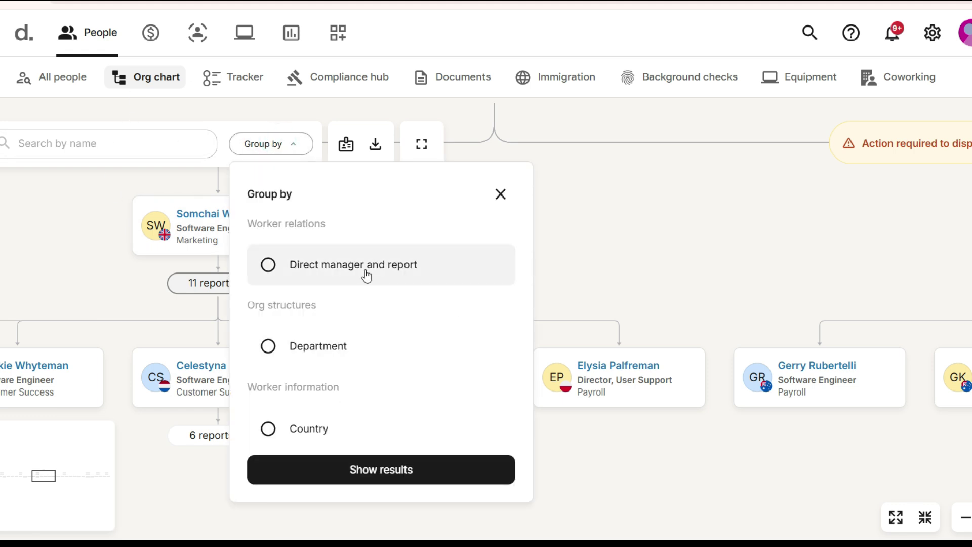
pyautogui.click(500, 196)
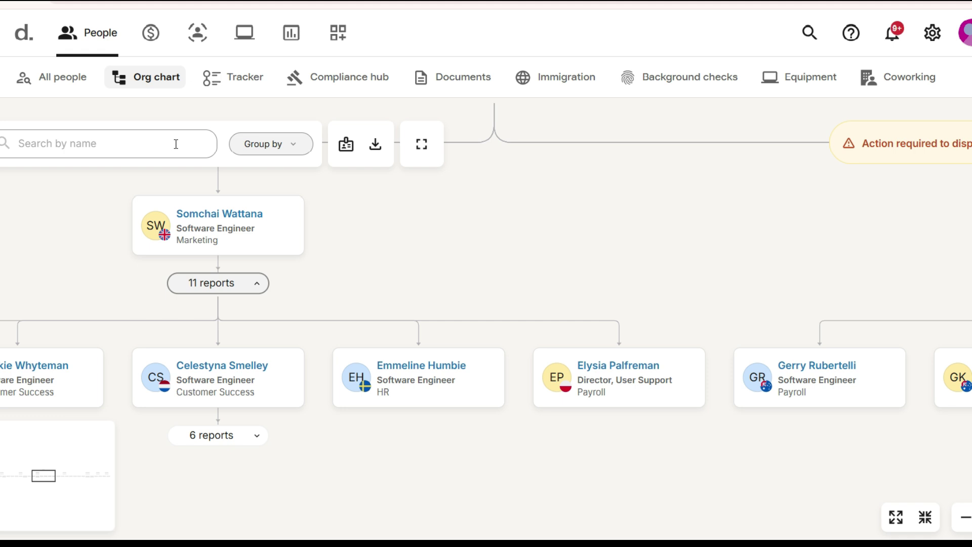
# - Open the Tracker and glance at its worker type filter options
pyautogui.click(250, 84)
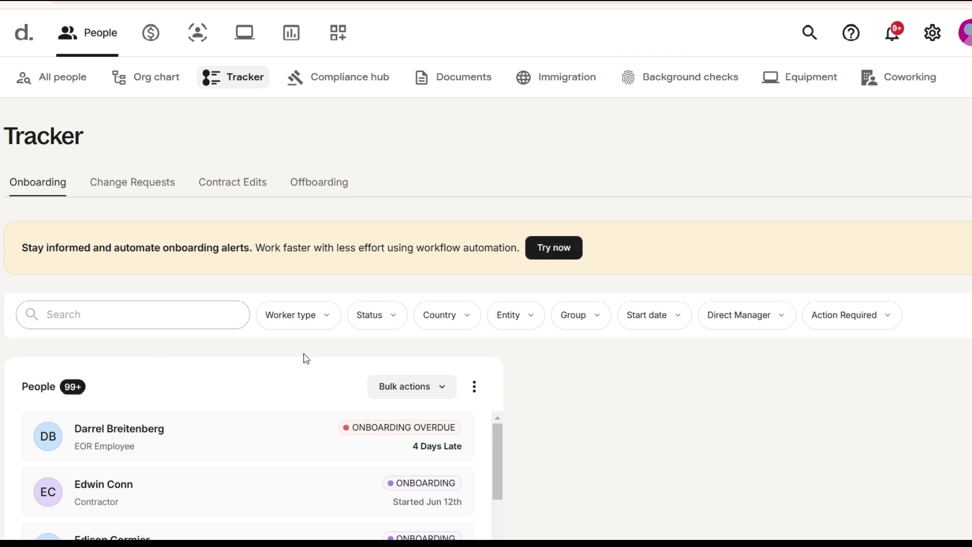
pyautogui.scroll(-3, 302, 395)
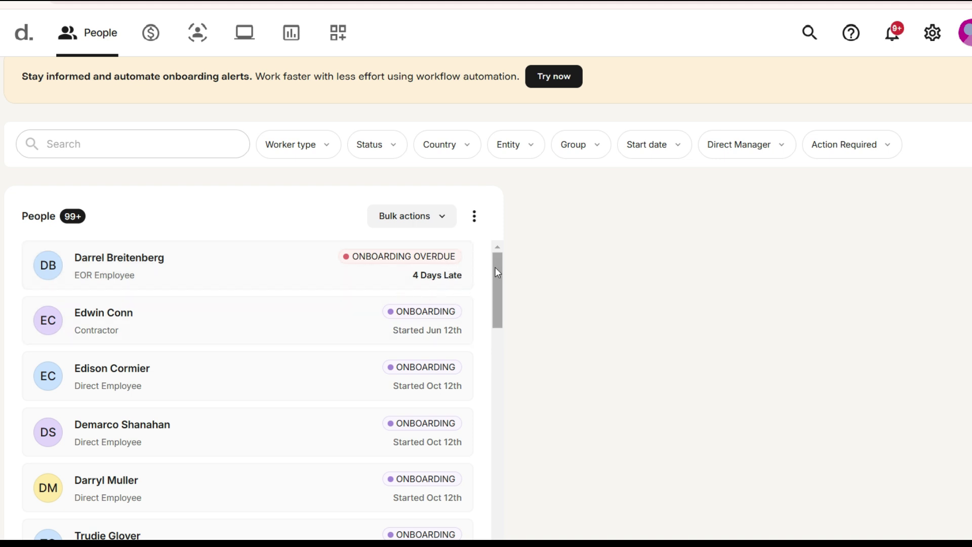
pyautogui.moveTo(497, 271); pyautogui.dragTo(487, 459)
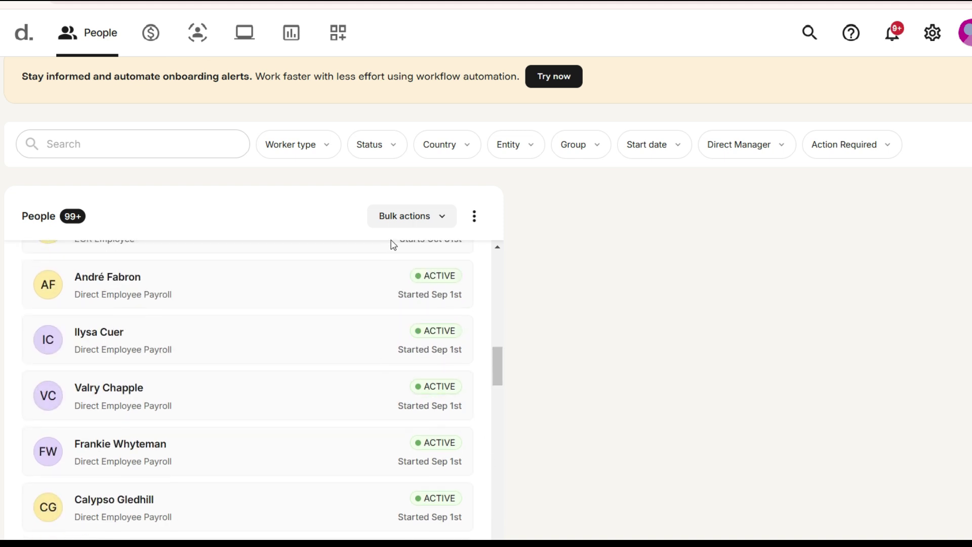
pyautogui.click(327, 146)
pyautogui.click(722, 221)
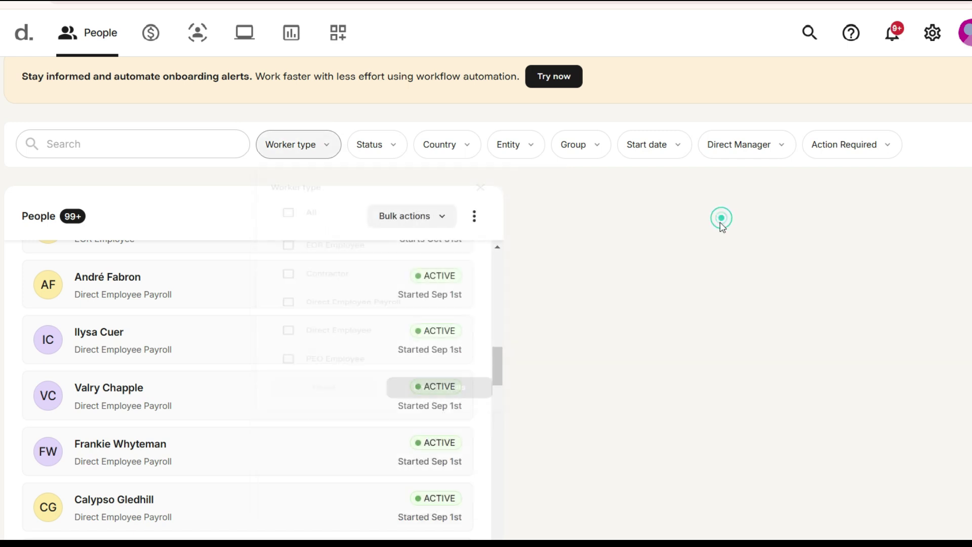
pyautogui.scroll(-1, 752, 335)
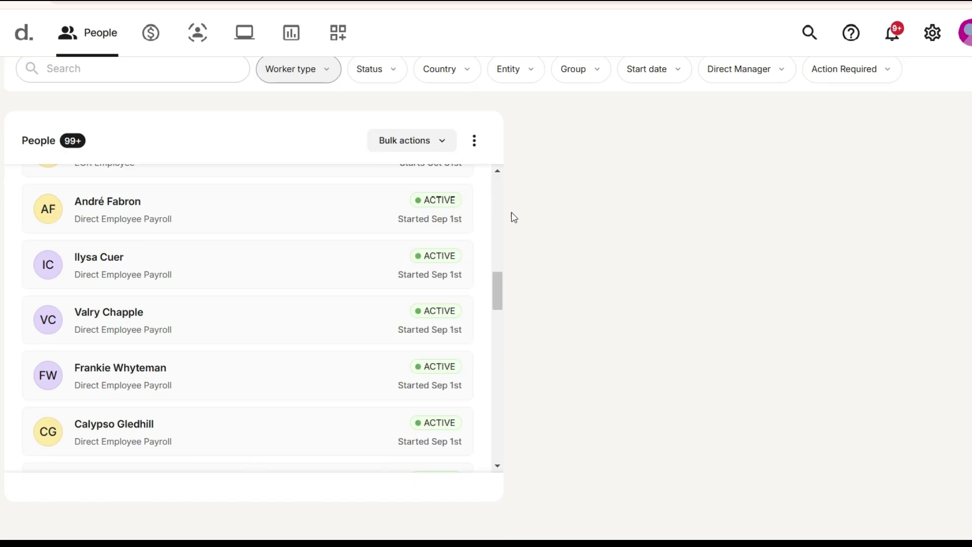
pyautogui.scroll(3, 691, 278)
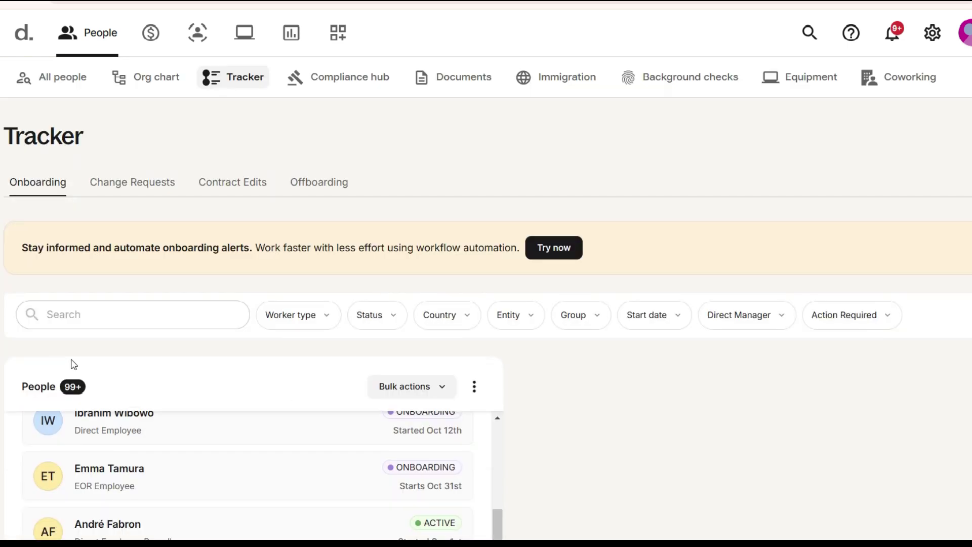
# - Review the change requests, contract edits and offboarding lists in the Tracker
pyautogui.click(121, 185)
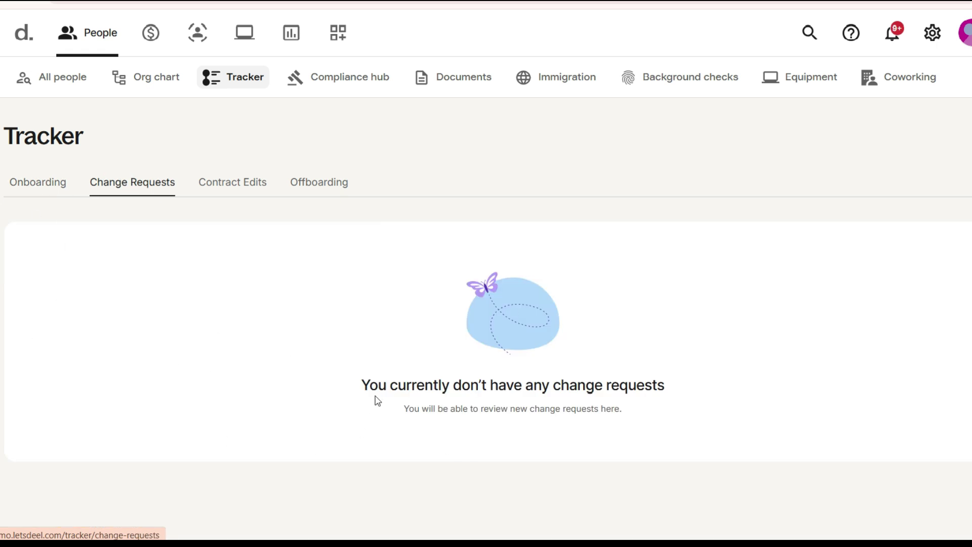
pyautogui.click(237, 185)
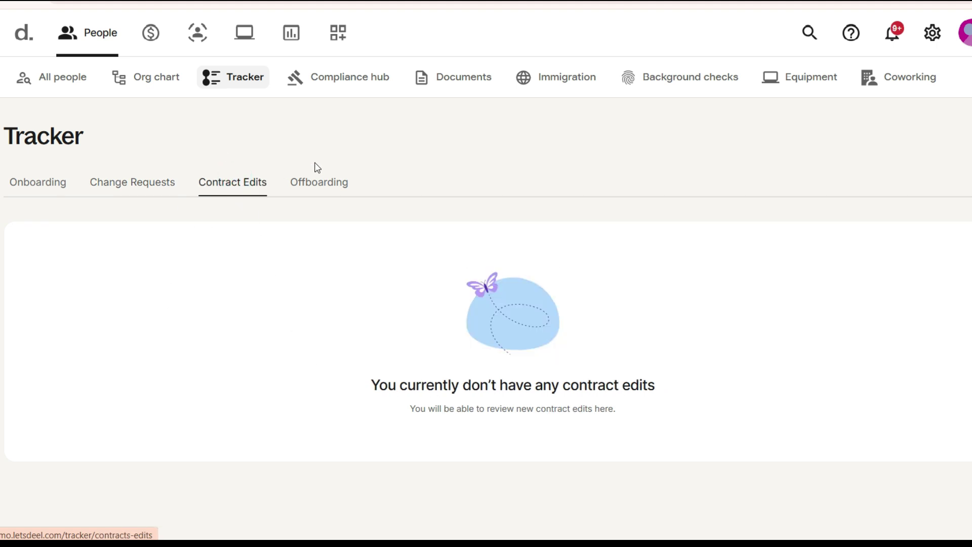
pyautogui.click(338, 191)
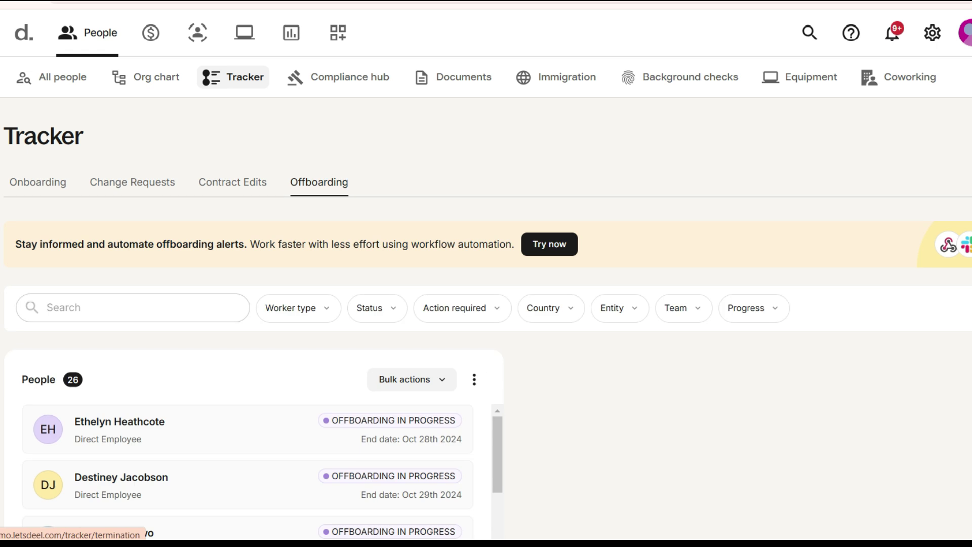
pyautogui.scroll(-2, 337, 191)
pyautogui.scroll(-2, 489, 320)
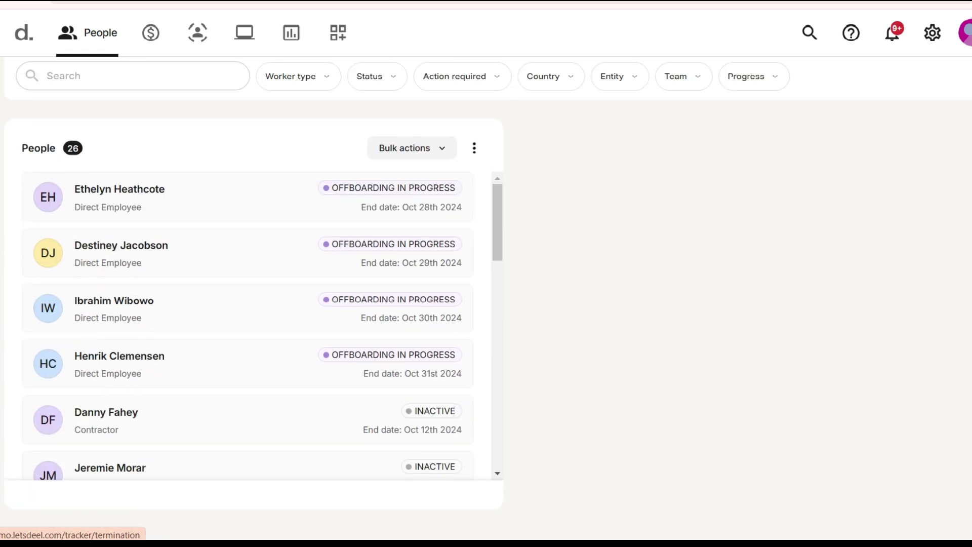
pyautogui.moveTo(504, 189); pyautogui.dragTo(524, 470)
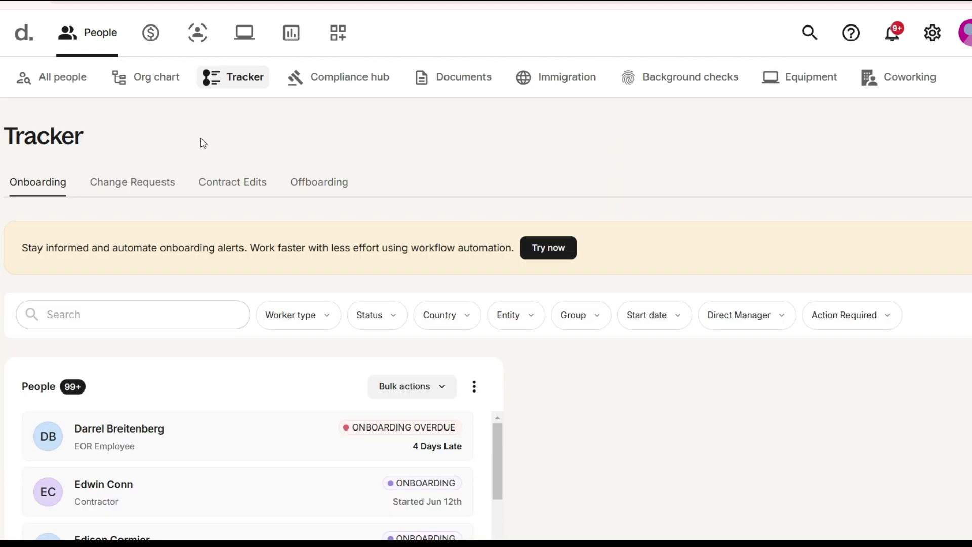
# - Review the Compliance hub tasks and the worker classification updates
pyautogui.click(340, 77)
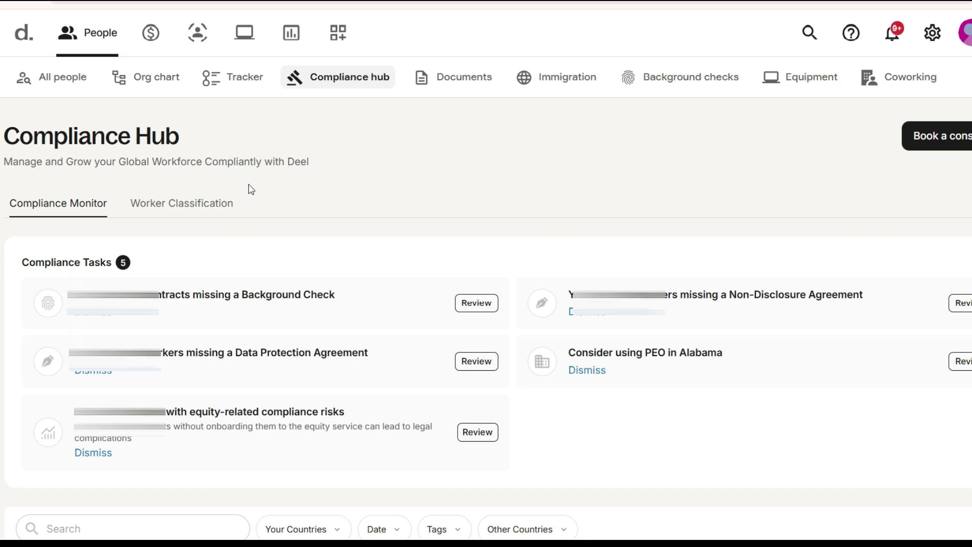
pyautogui.click(180, 208)
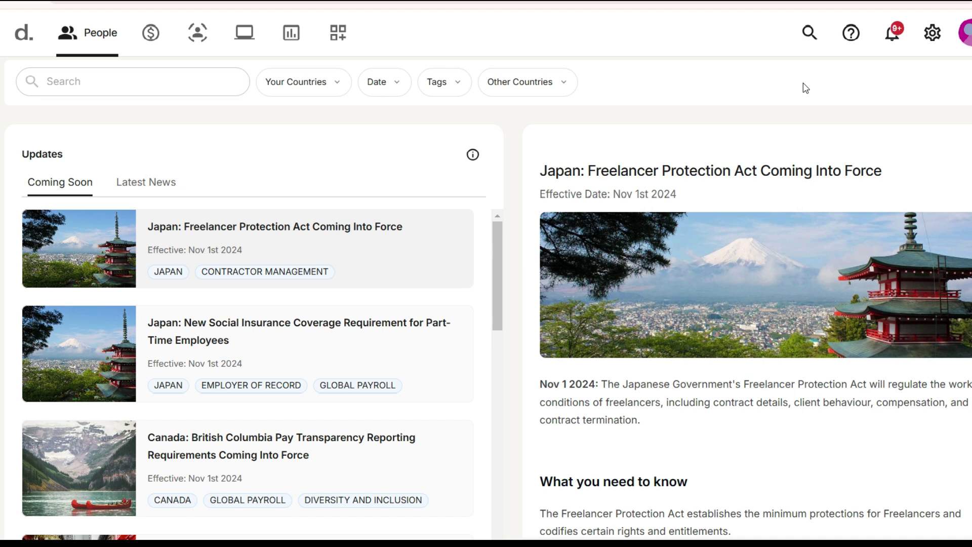
pyautogui.scroll(-2, 805, 88)
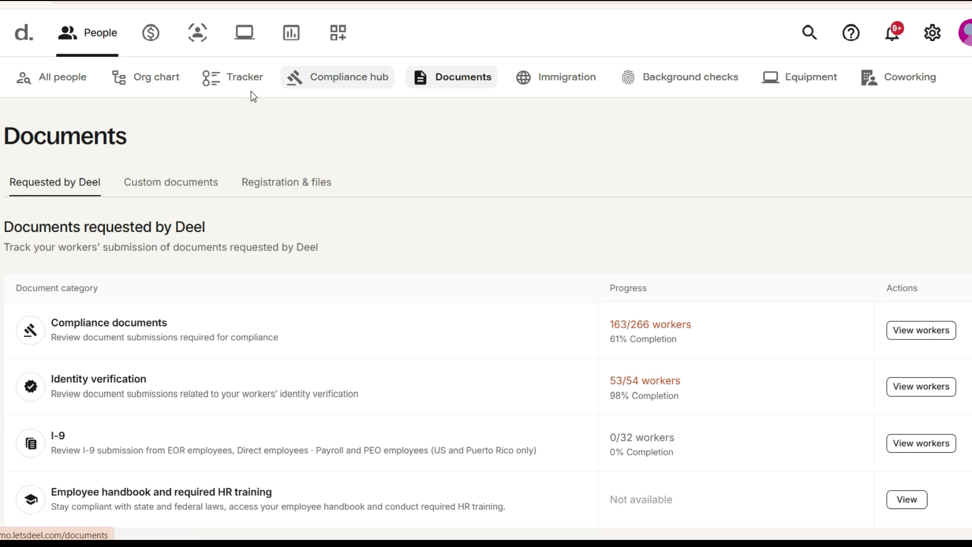
# - Browse the custom documents distributed to workers, then the registration documents and files
pyautogui.click(213, 185)
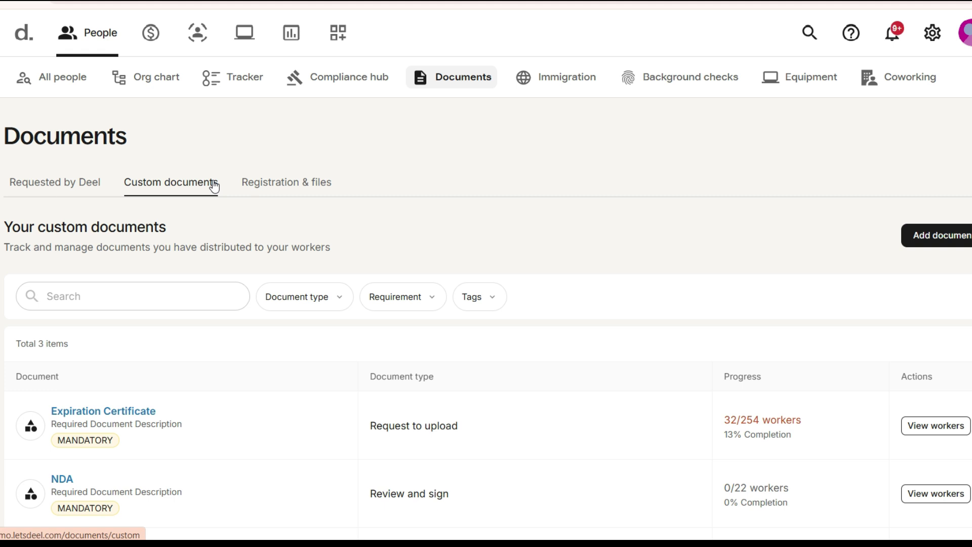
pyautogui.click(287, 182)
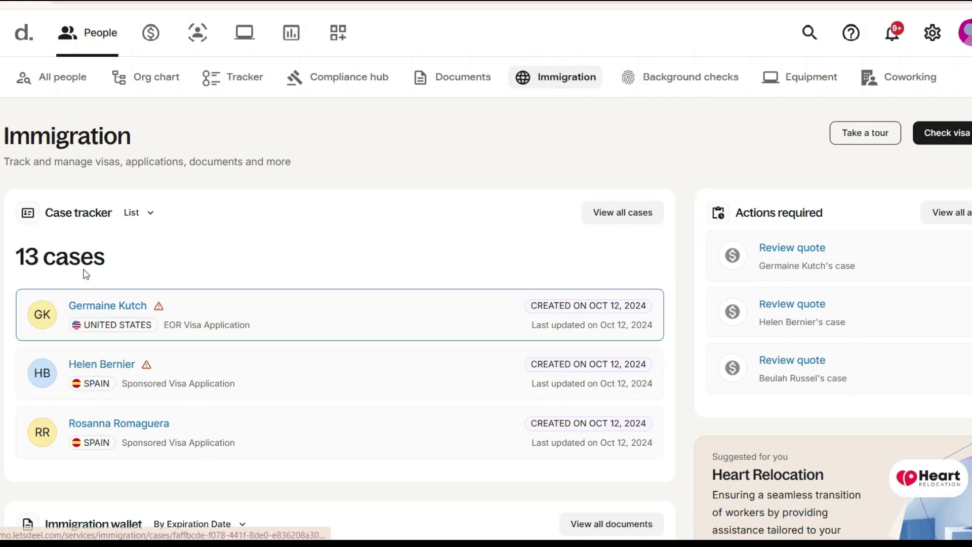
pyautogui.click(155, 218)
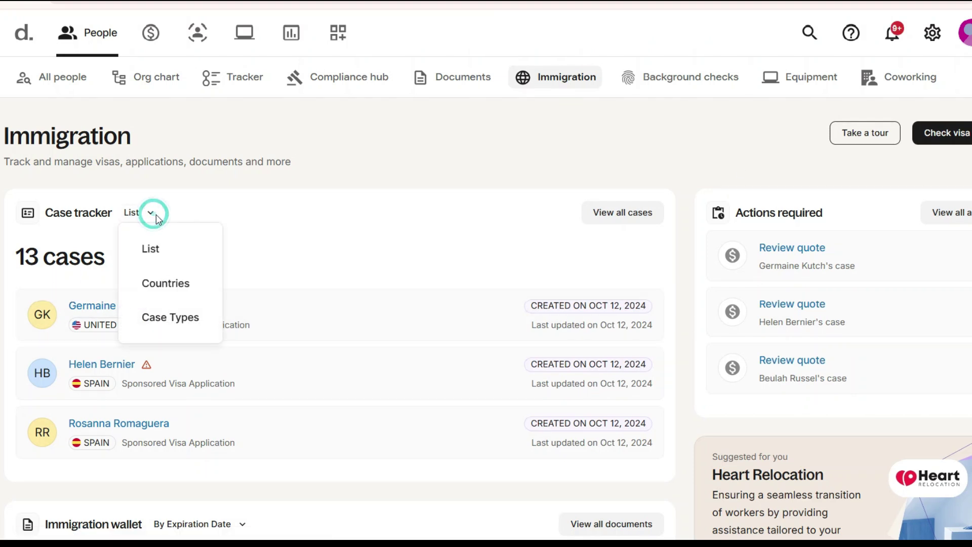
pyautogui.click(459, 173)
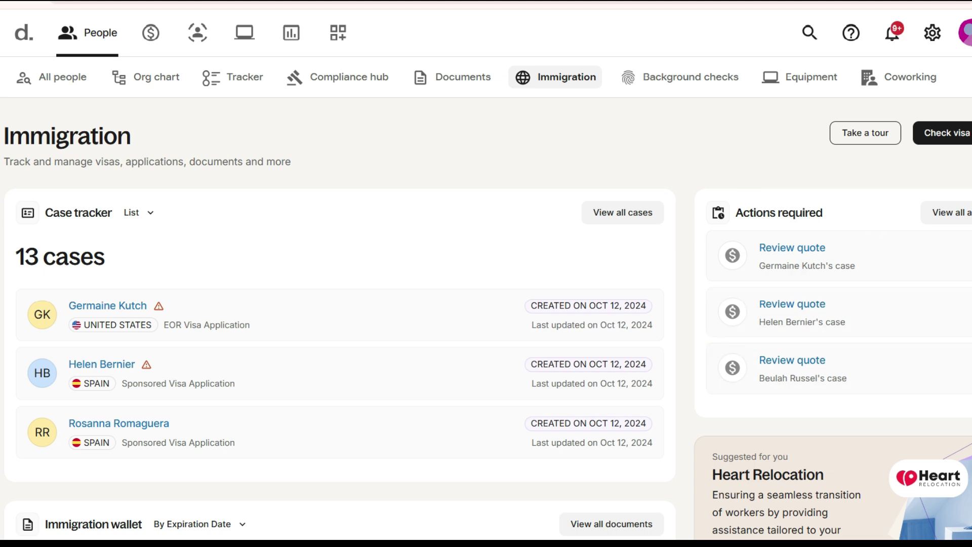
pyautogui.scroll(-3, 486, 303)
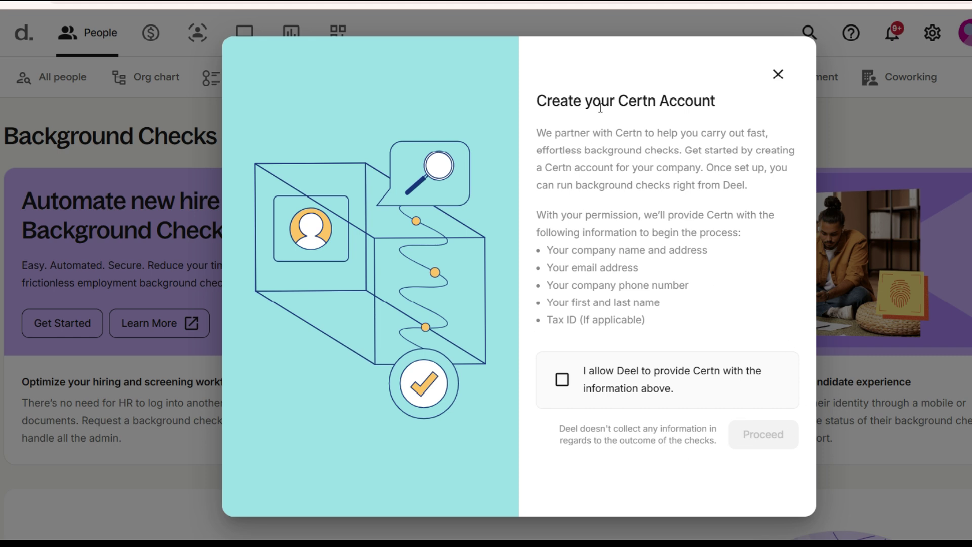
# - Dismiss the Create your Certn Account prompt on the Background Checks overview
pyautogui.click(780, 75)
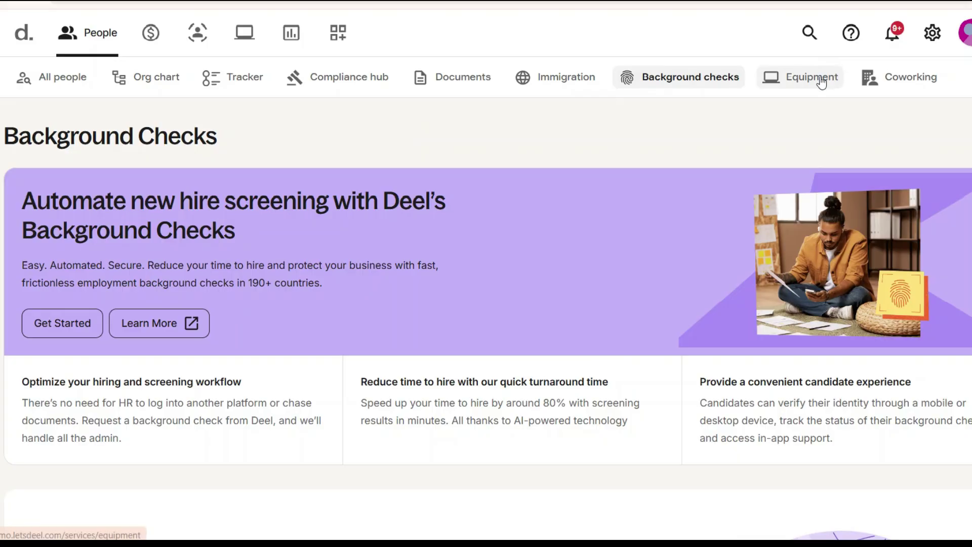
# - Browse the equipment inventory of company devices, then the coworking memberships list
pyautogui.click(820, 81)
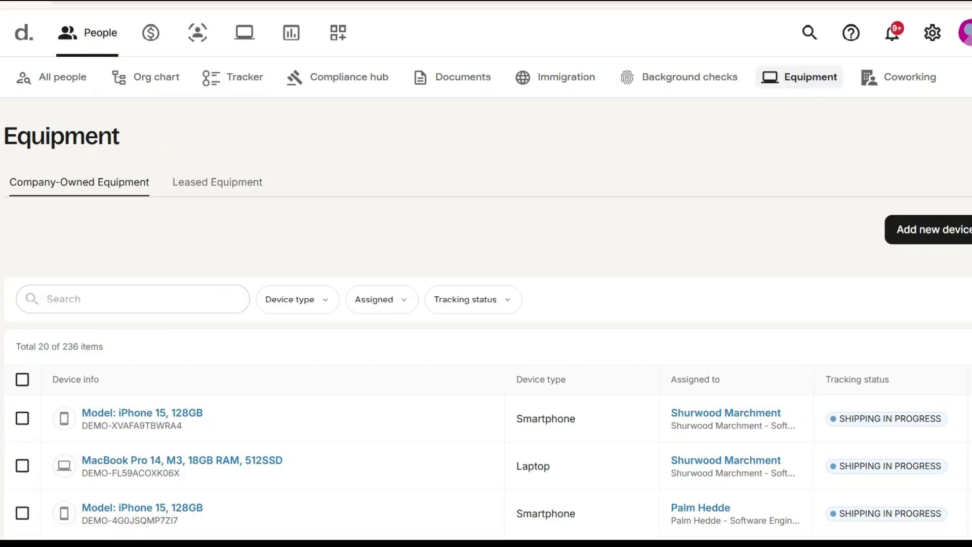
pyautogui.scroll(-5, 486, 343)
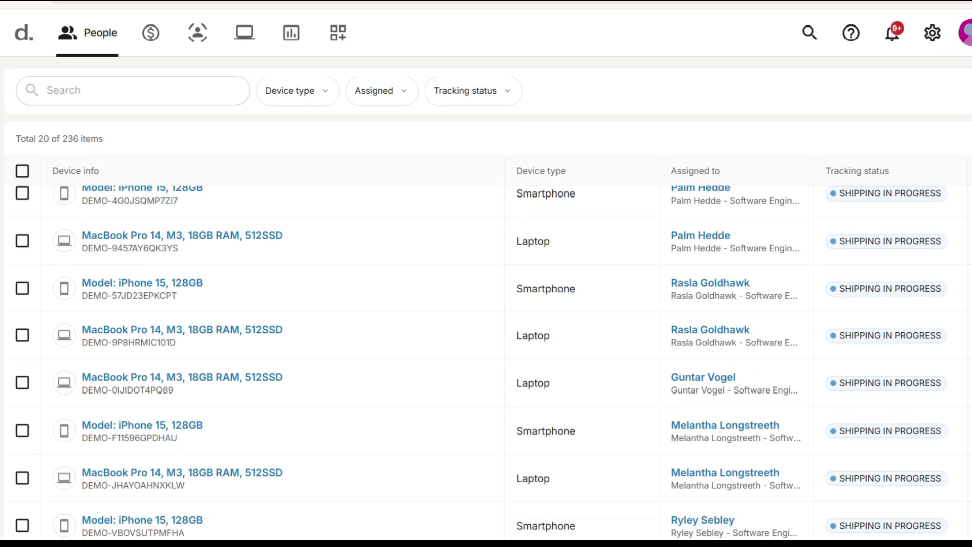
pyautogui.scroll(-1, 487, 361)
pyautogui.scroll(-2, 486, 362)
pyautogui.scroll(-1, 486, 362)
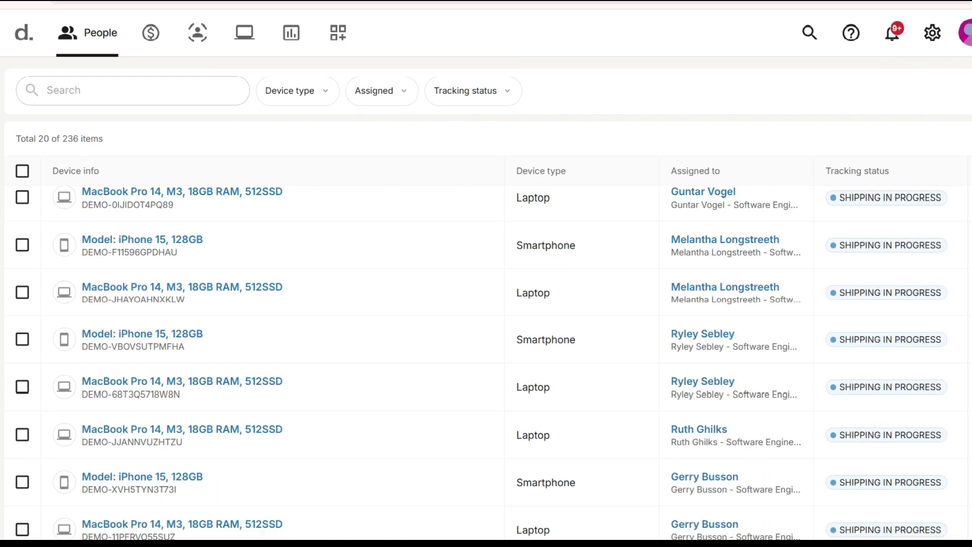
pyautogui.scroll(-1, 486, 362)
pyautogui.scroll(-1, 487, 362)
pyautogui.scroll(-2, 486, 361)
pyautogui.scroll(-1, 486, 362)
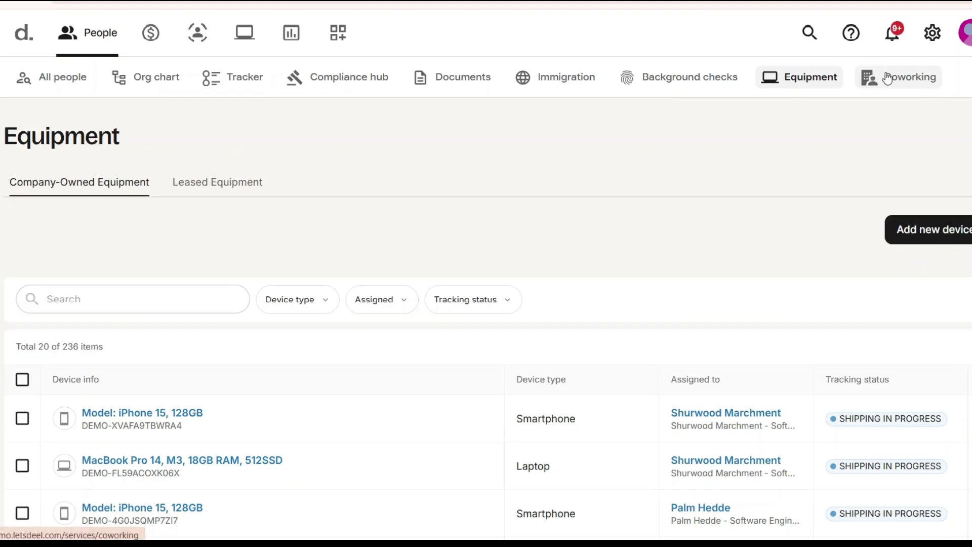
pyautogui.click(899, 74)
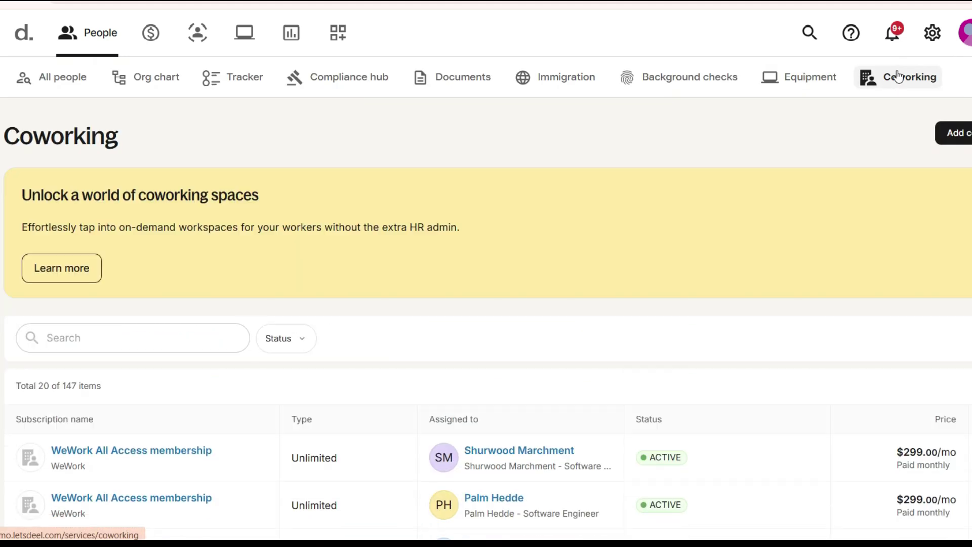
pyautogui.scroll(-3, 486, 342)
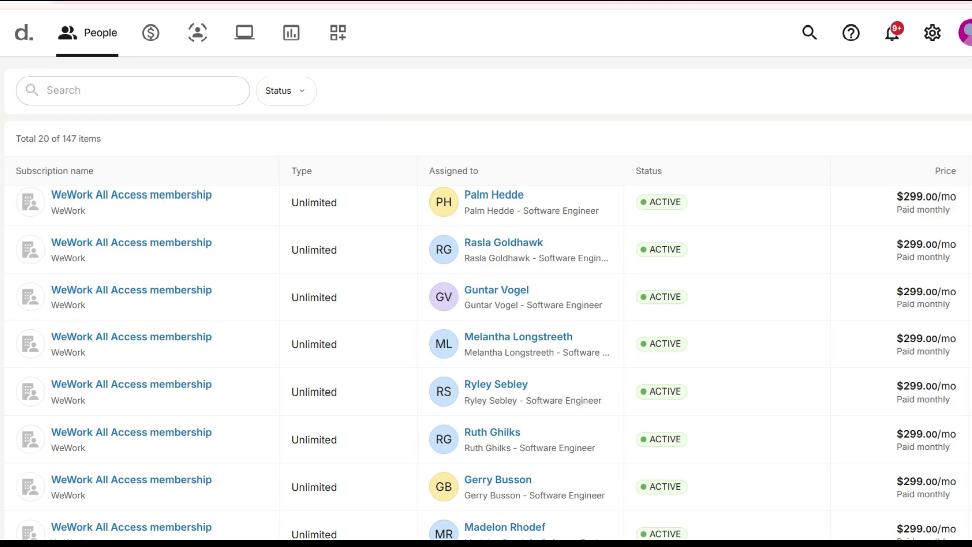
pyautogui.scroll(-1, 486, 343)
pyautogui.scroll(-1, 486, 342)
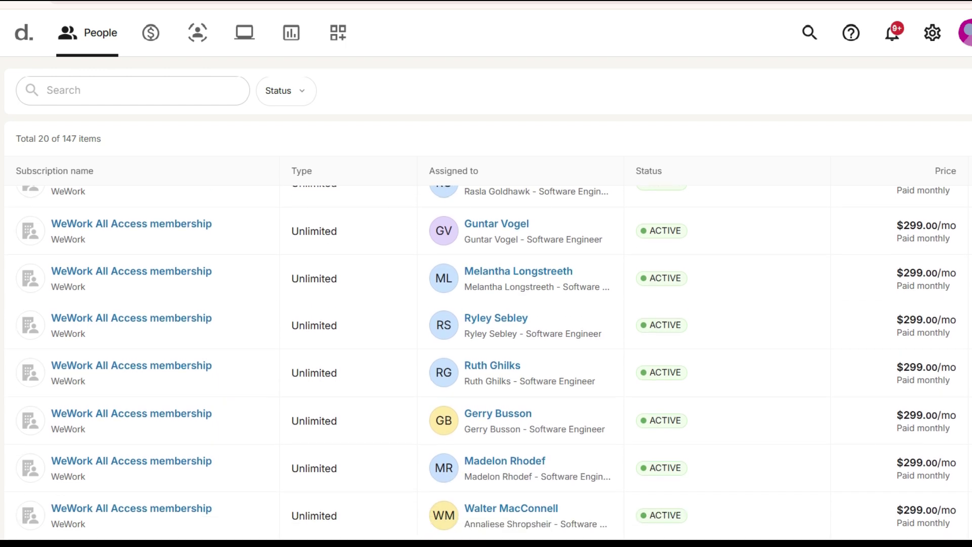
pyautogui.scroll(-1, 486, 342)
pyautogui.scroll(-2, 486, 342)
pyautogui.scroll(-1, 486, 342)
pyautogui.scroll(-1, 486, 343)
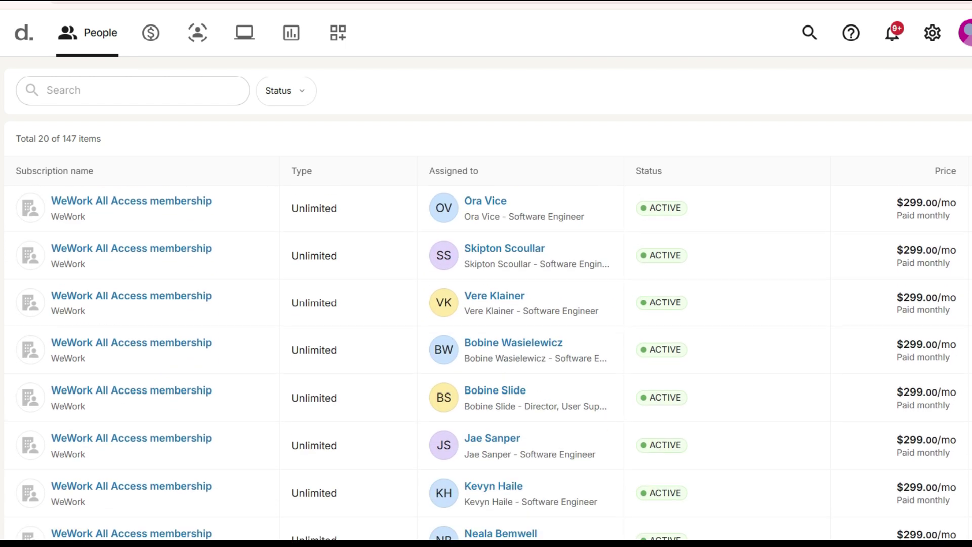
pyautogui.scroll(-2, 487, 342)
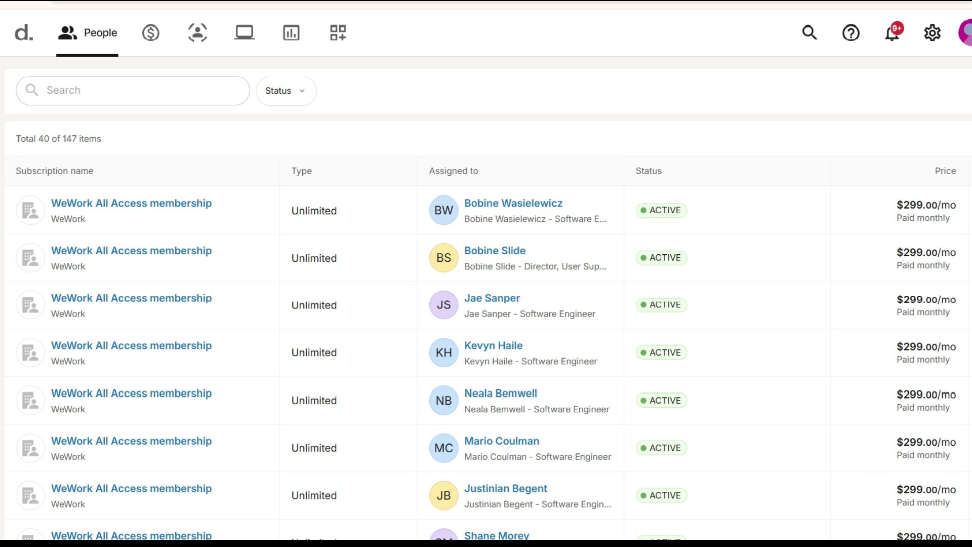
# - Return to the All people list of 308 workers with country, group, type and status
pyautogui.click(89, 33)
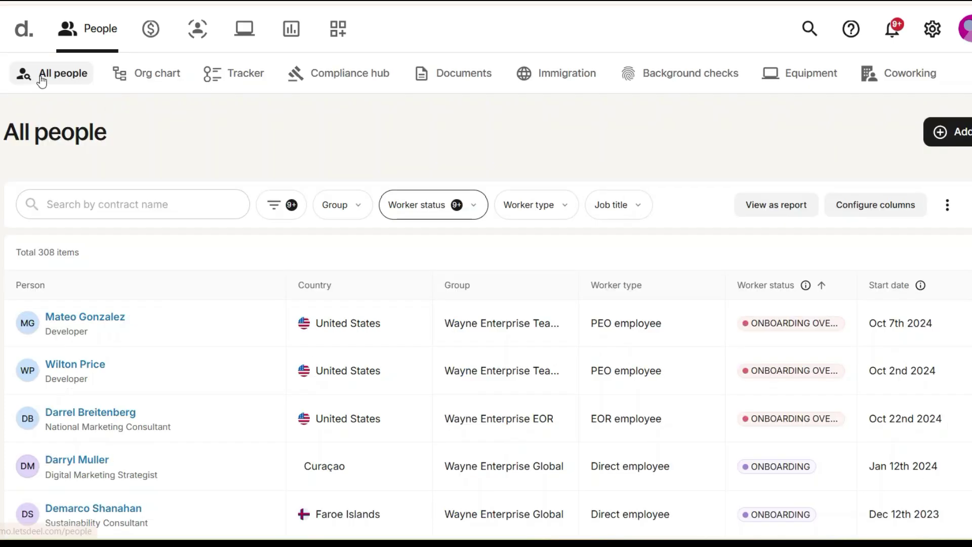